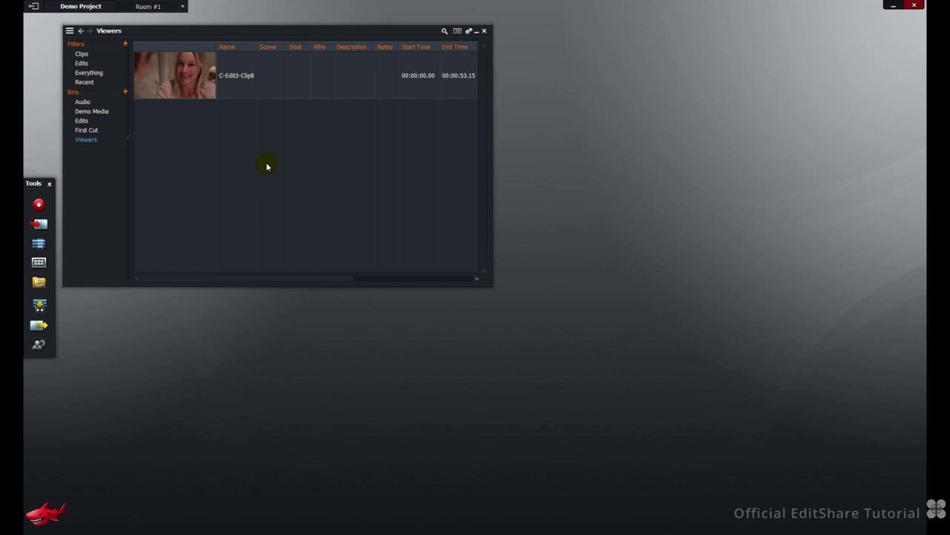
# - Load the bin's clip into a viewer and retitle it 'Clip 1'
pyautogui.click(187, 82)
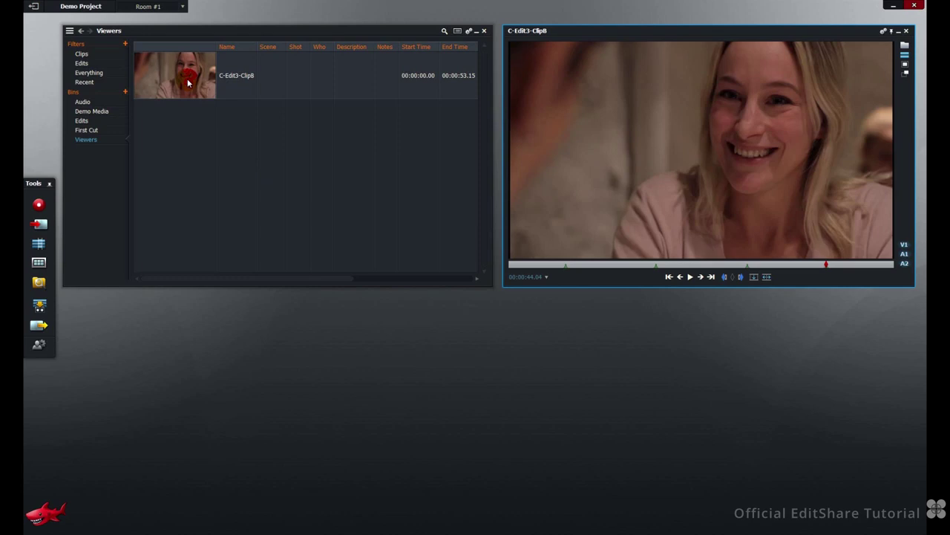
pyautogui.click(620, 153)
pyautogui.click(524, 32)
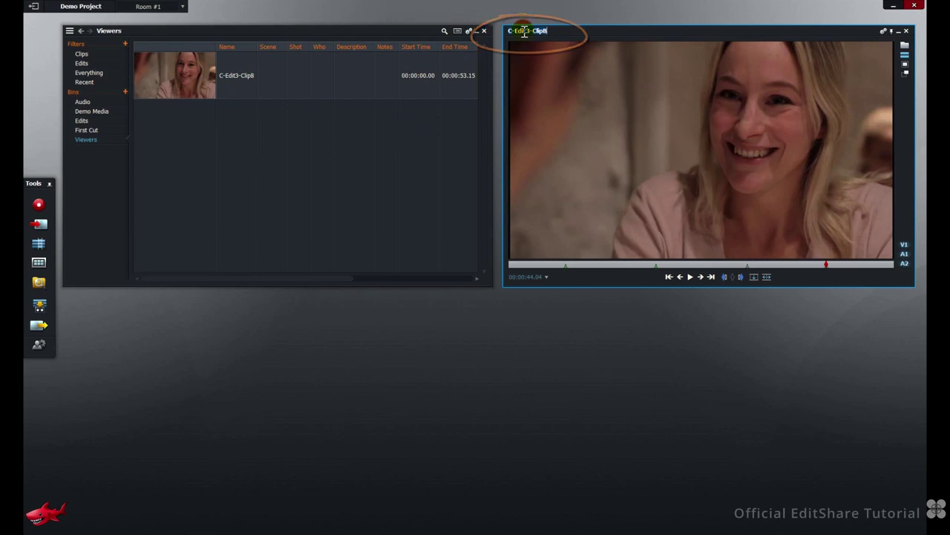
pyautogui.write('Clip')
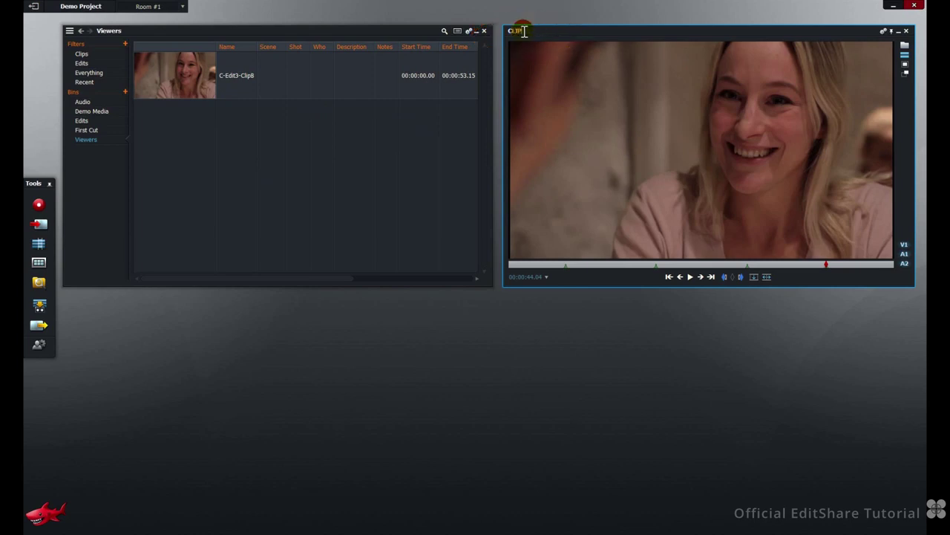
pyautogui.write(' 1')
pyautogui.press('Return')
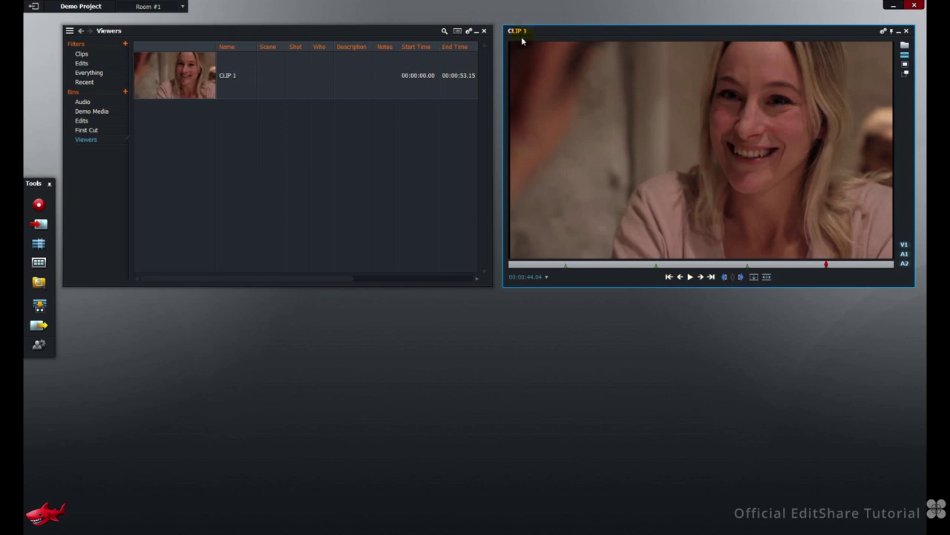
# - Show the Cue Panel listing CLIP 1's cue points from the viewer's settings menu
pyautogui.click(883, 32)
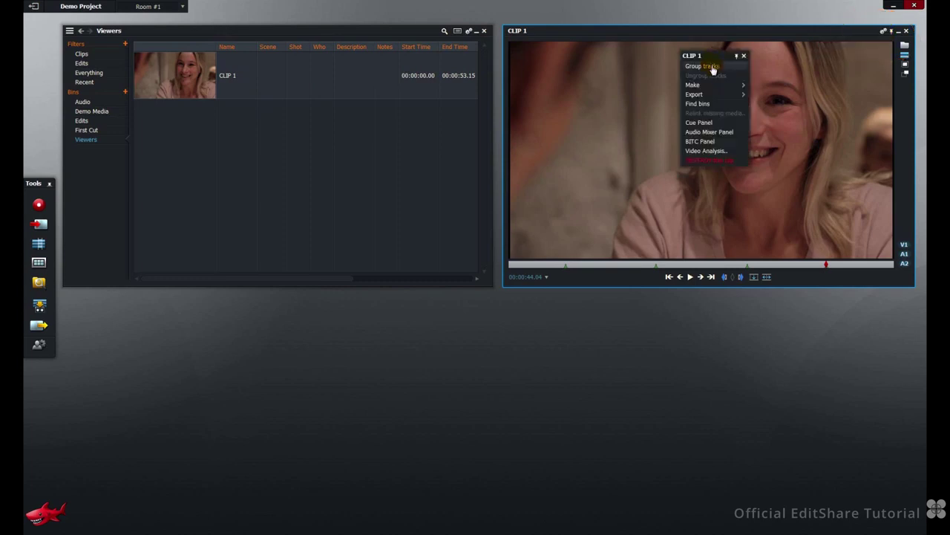
pyautogui.moveTo(713, 90)
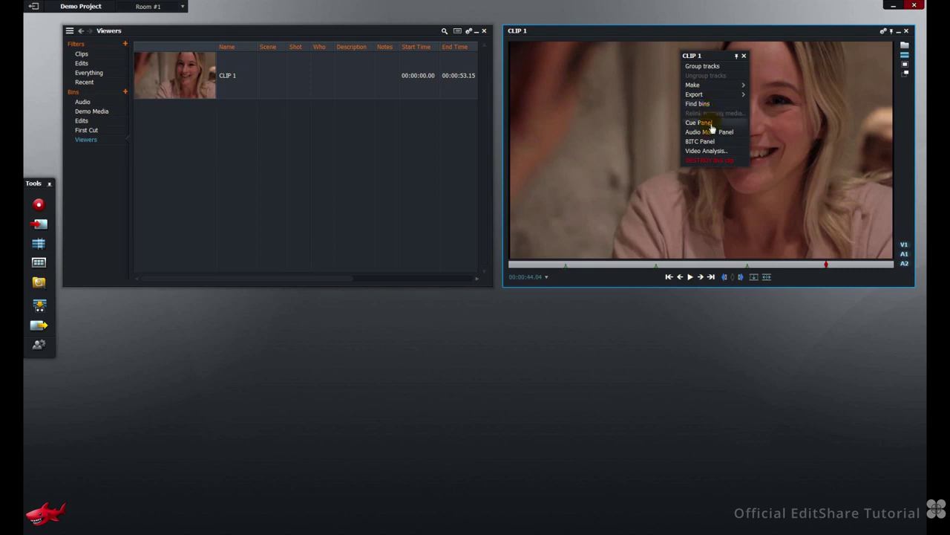
pyautogui.click(711, 124)
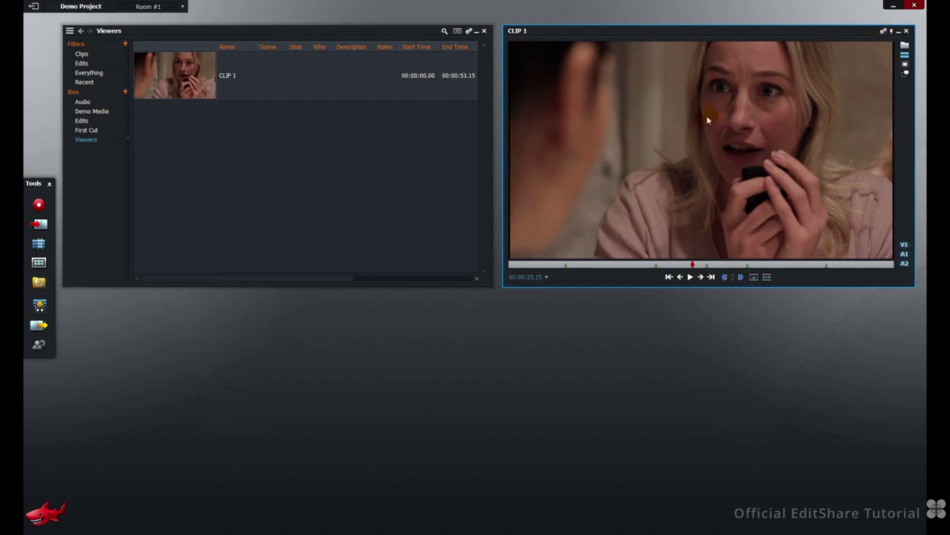
pyautogui.rightClick(707, 119)
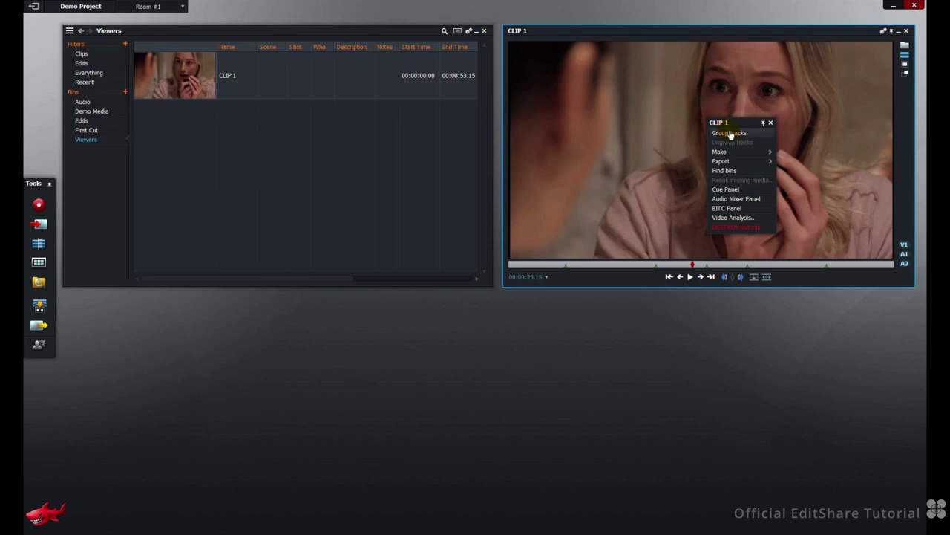
pyautogui.click(758, 200)
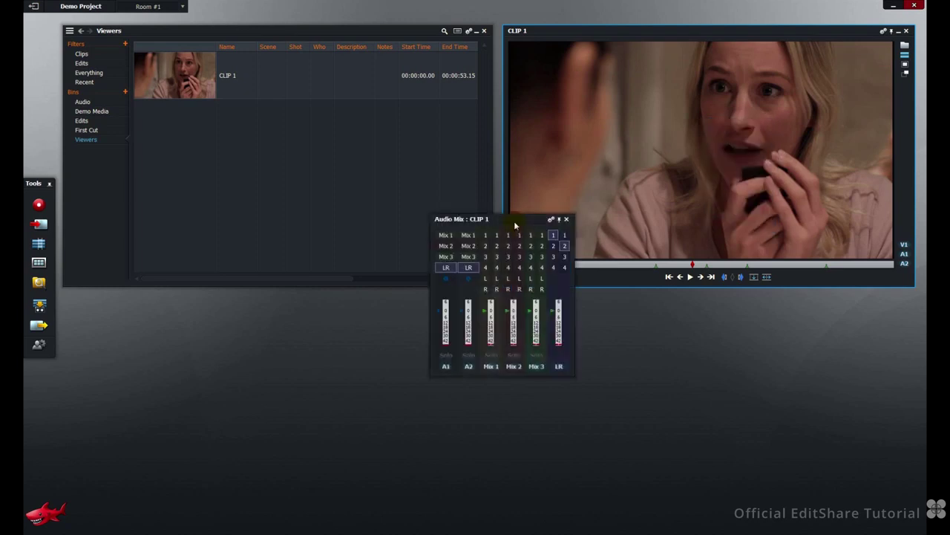
pyautogui.press('space')
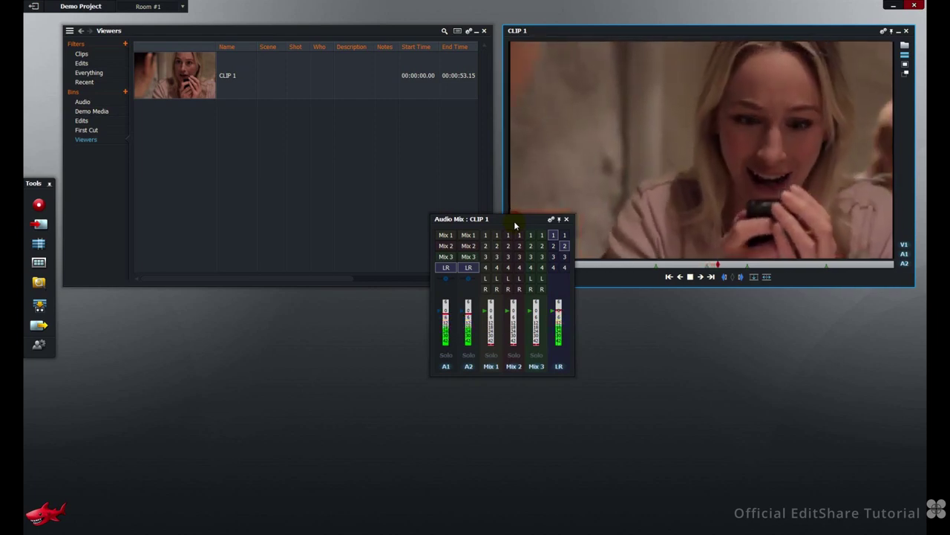
pyautogui.press('space')
pyautogui.click(566, 219)
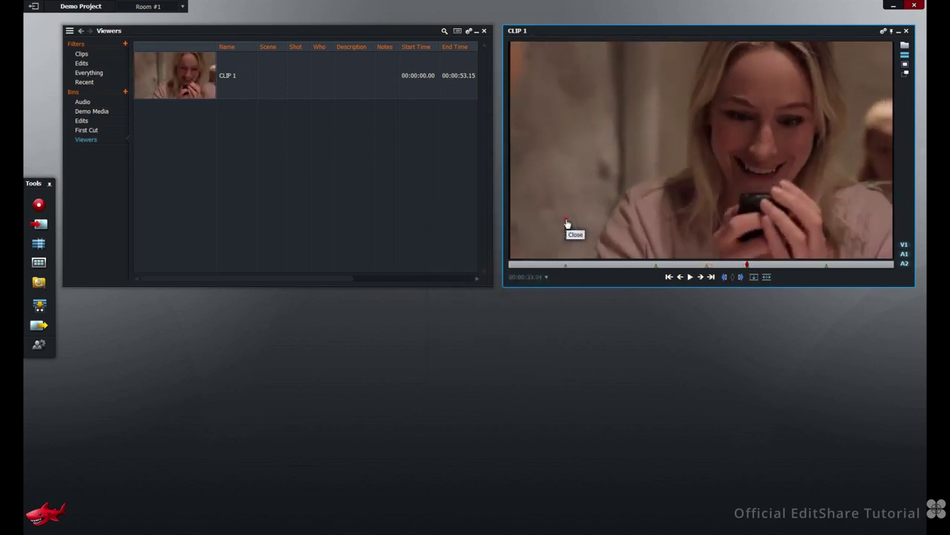
pyautogui.rightClick(628, 144)
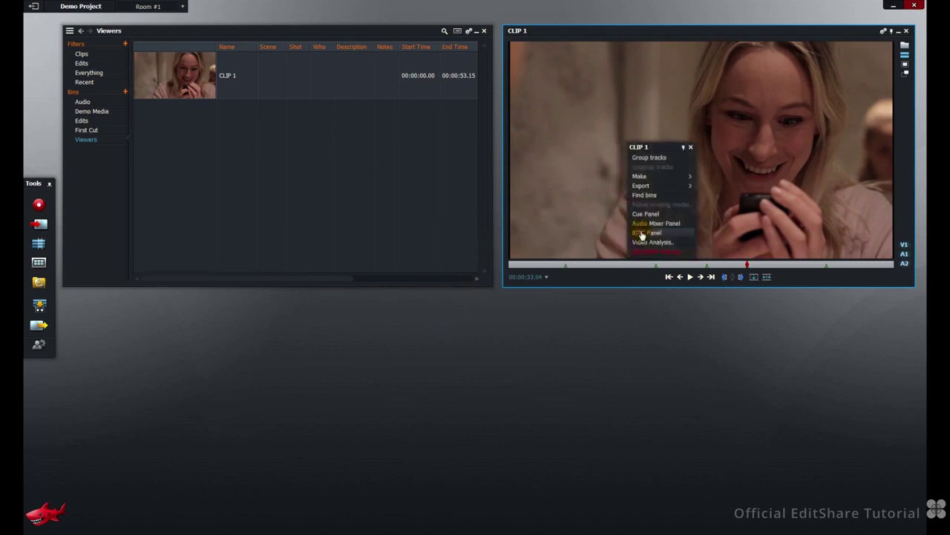
pyautogui.click(643, 233)
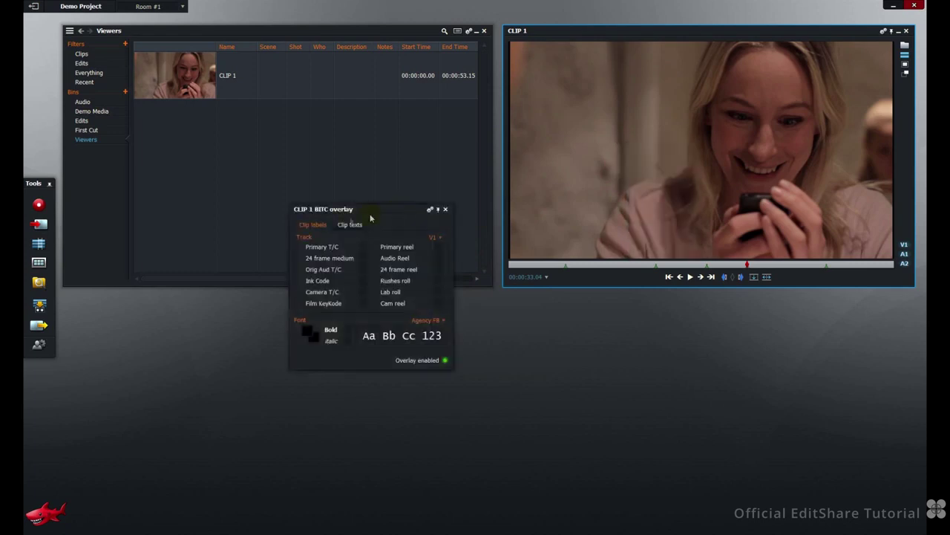
pyautogui.click(300, 248)
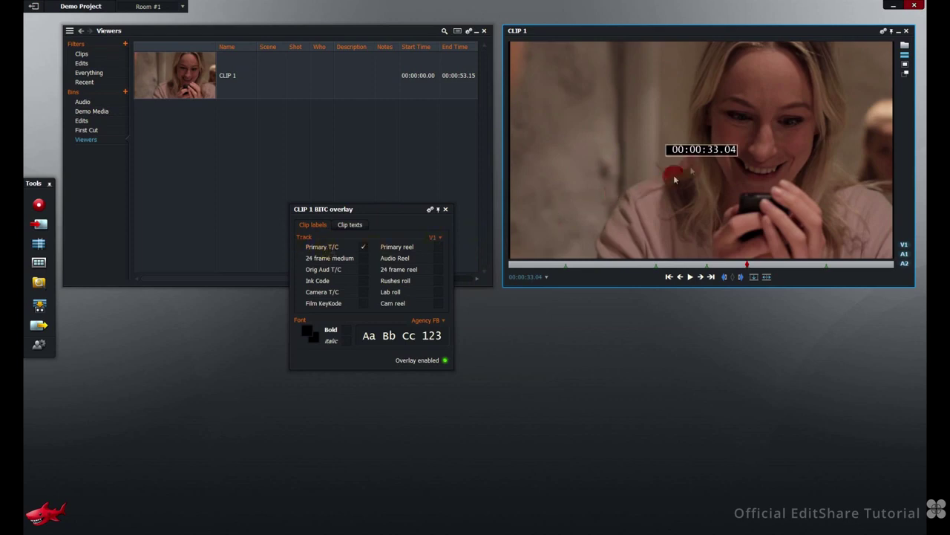
pyautogui.moveTo(676, 179); pyautogui.dragTo(642, 165)
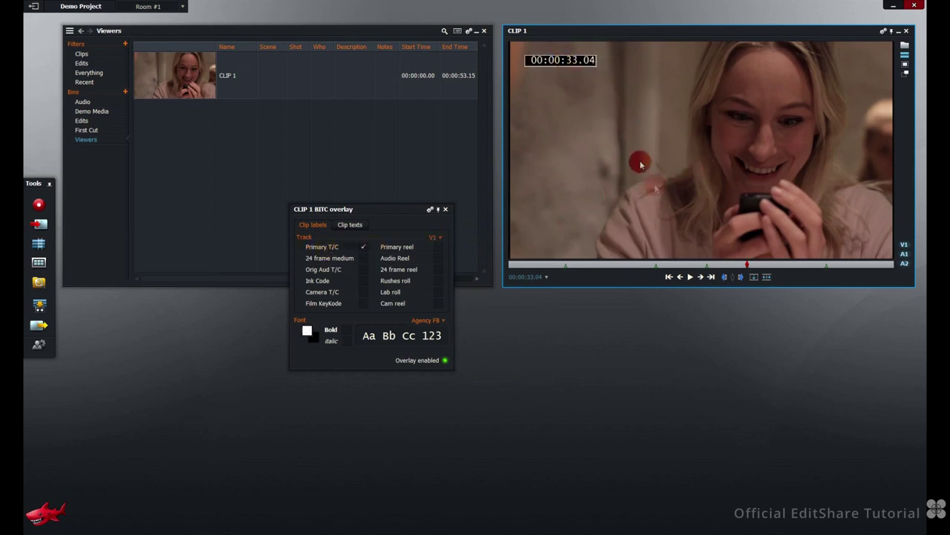
pyautogui.click(690, 276)
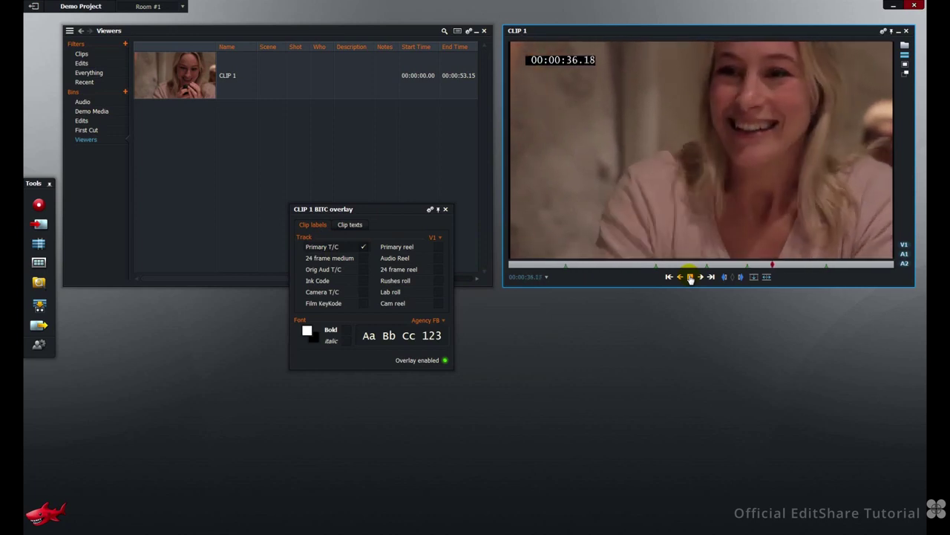
pyautogui.click(690, 276)
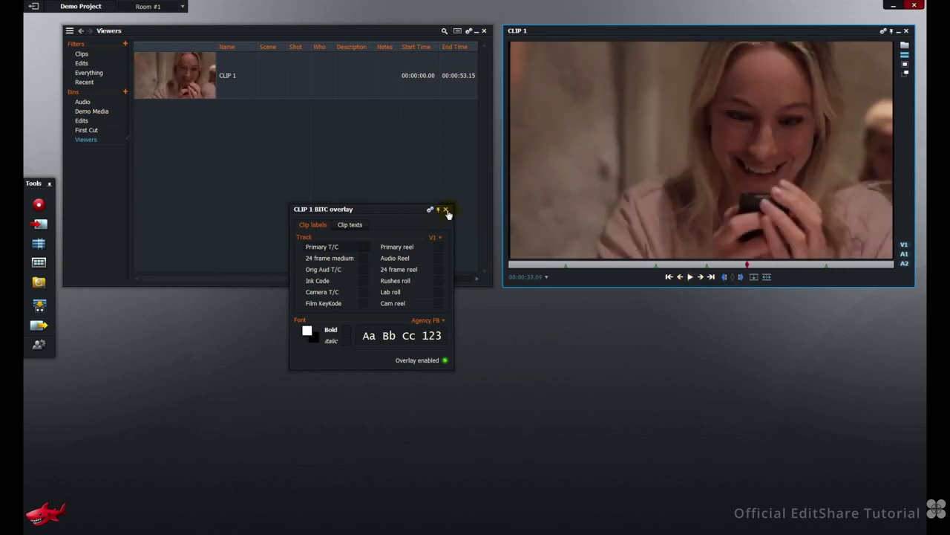
pyautogui.click(446, 210)
pyautogui.rightClick(652, 145)
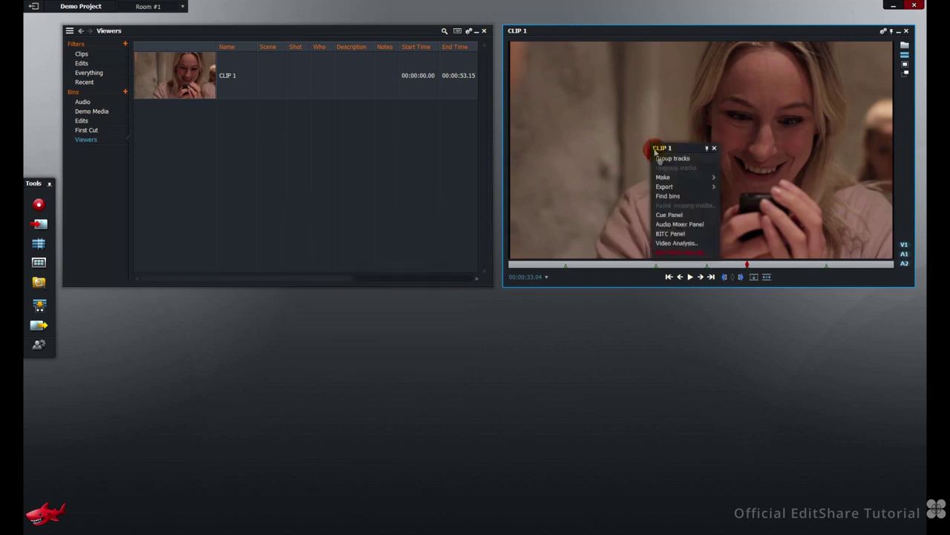
pyautogui.click(669, 243)
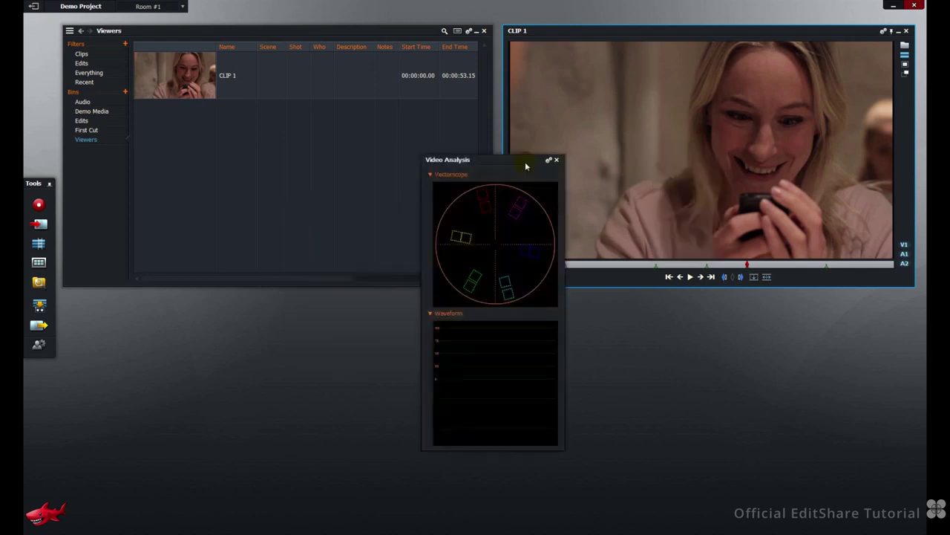
pyautogui.click(690, 277)
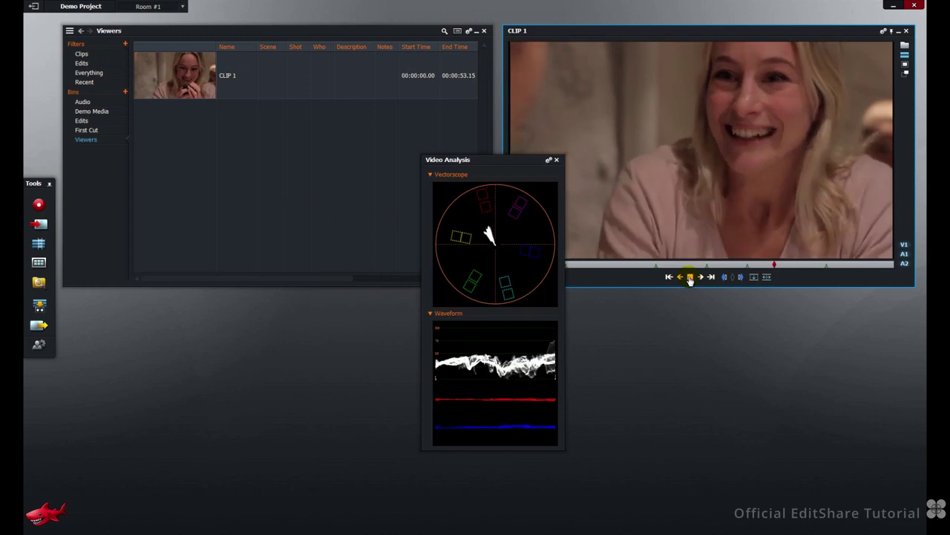
pyautogui.click(690, 277)
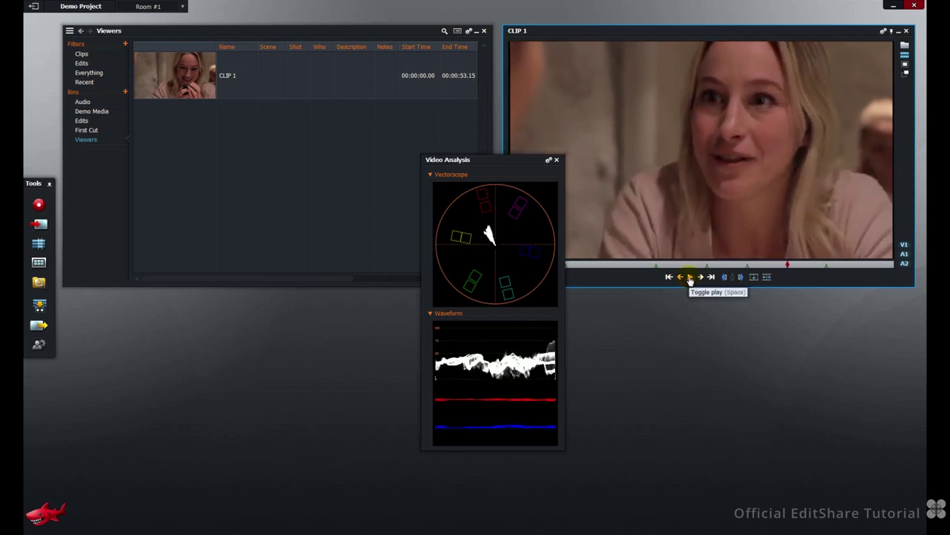
pyautogui.rightClick(646, 165)
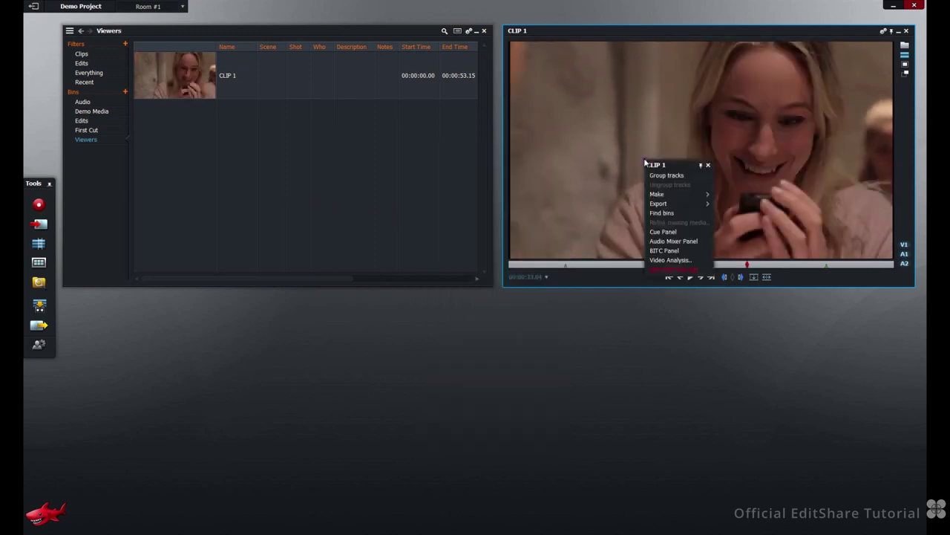
pyautogui.click(661, 268)
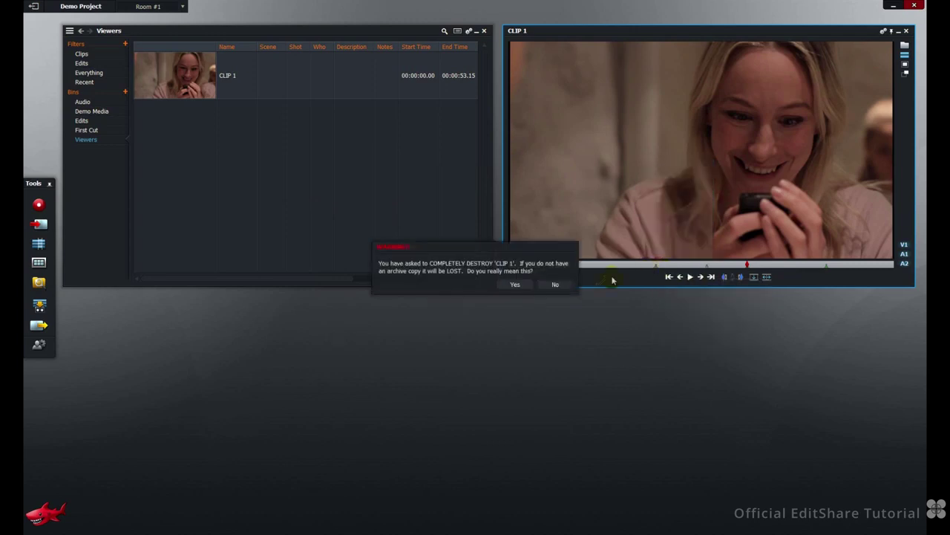
pyautogui.click(562, 290)
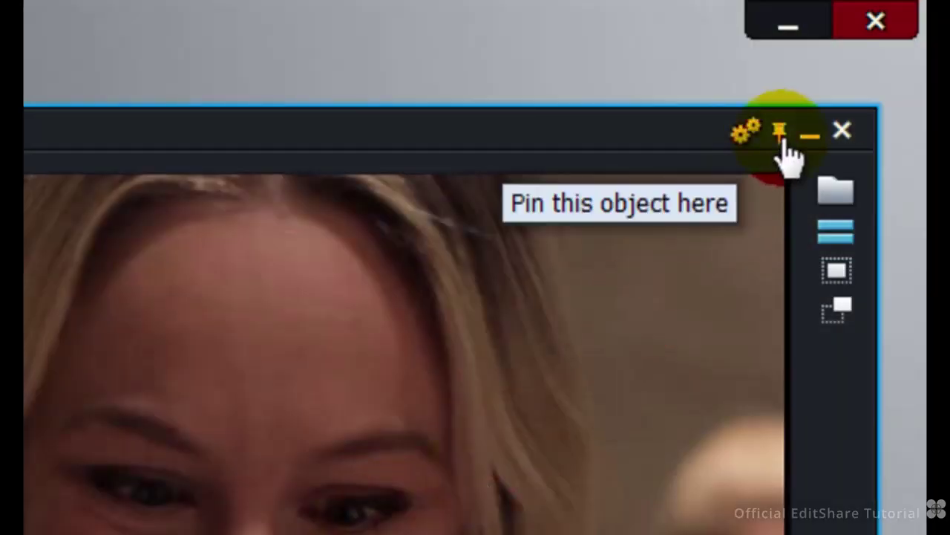
pyautogui.click(781, 137)
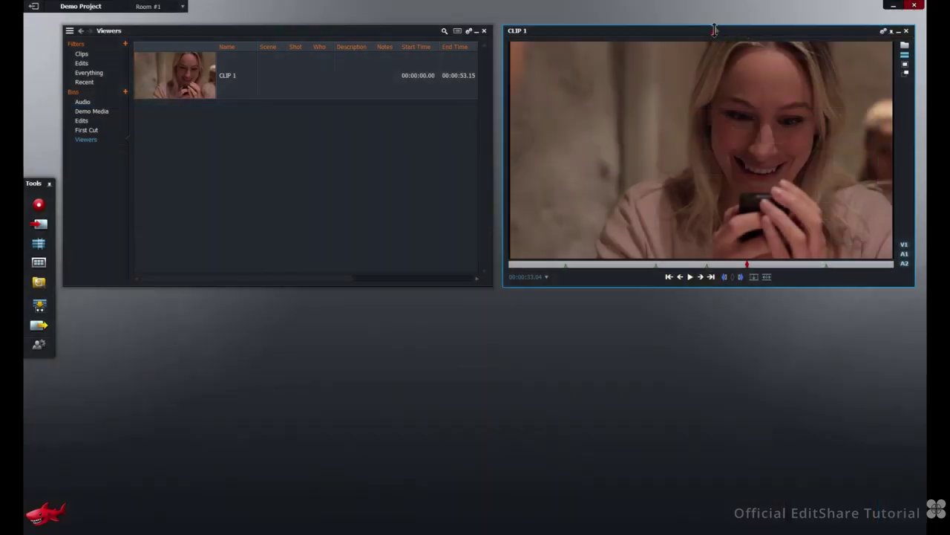
pyautogui.moveTo(714, 30)
pyautogui.mouseDown()
pyautogui.moveTo(696, 22)
pyautogui.moveTo(704, 37)
pyautogui.moveTo(716, 33)
pyautogui.mouseUp()
pyautogui.click(891, 32)
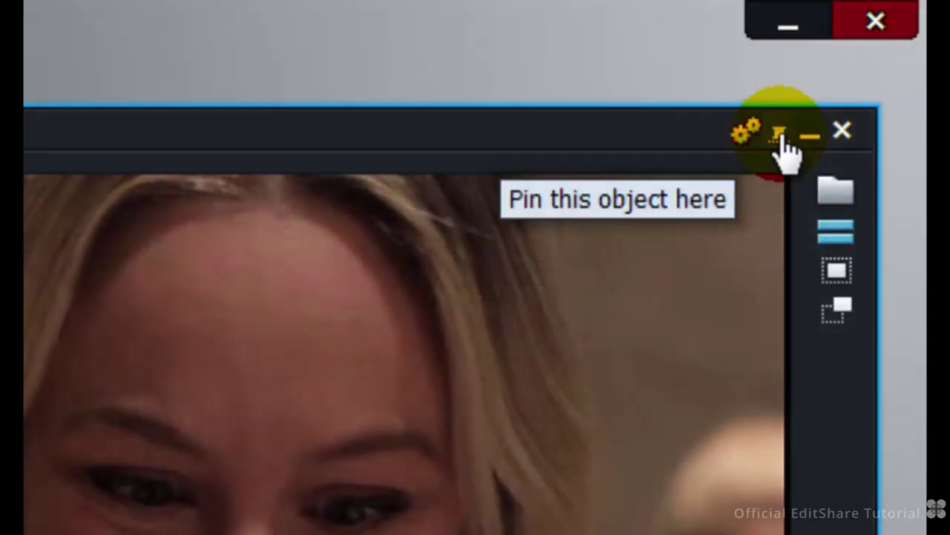
pyautogui.click(811, 138)
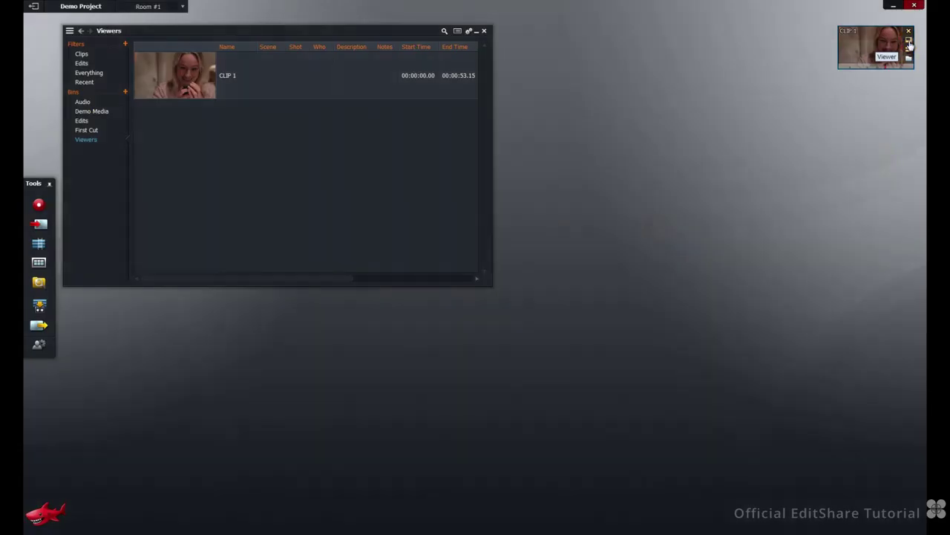
pyautogui.click(909, 44)
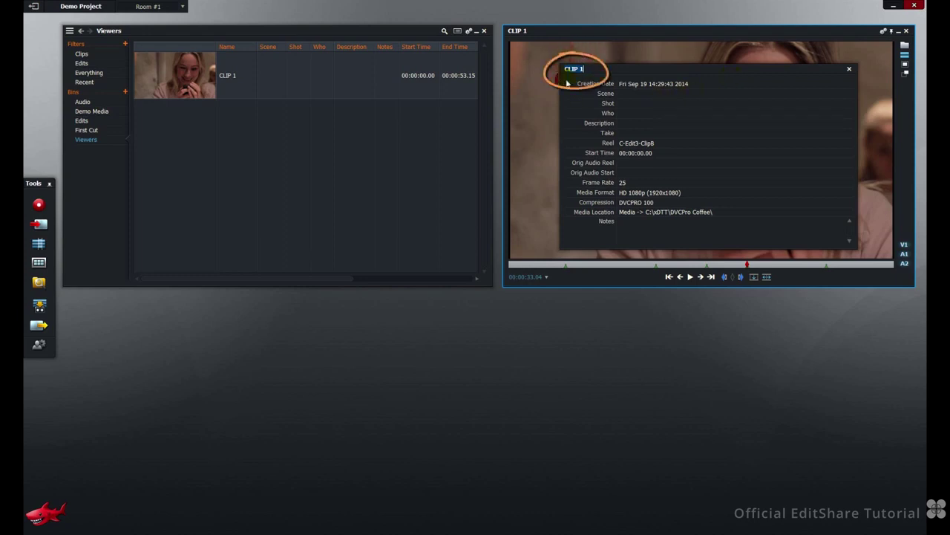
# - Enter CLIP 200 as the clip's new name in its filecard
pyautogui.write('CLIP 200')
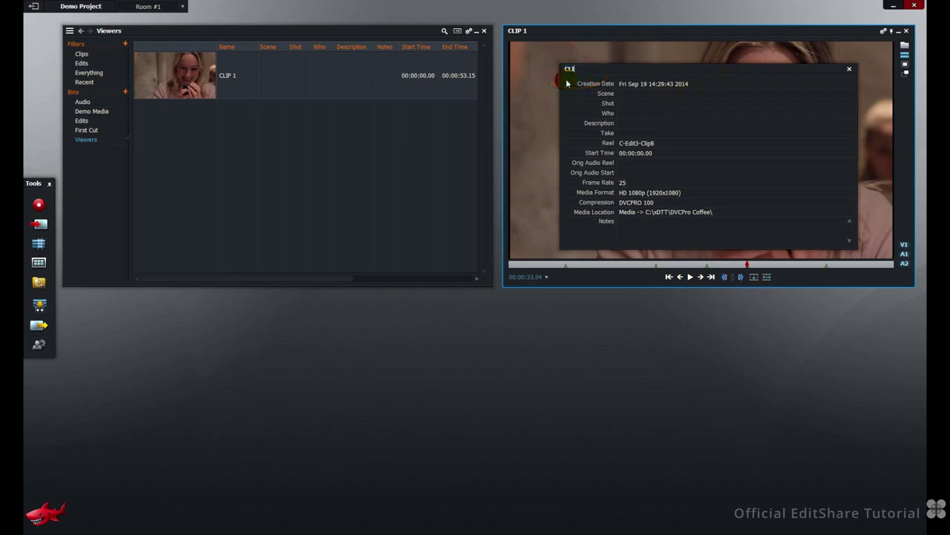
pyautogui.press('Return')
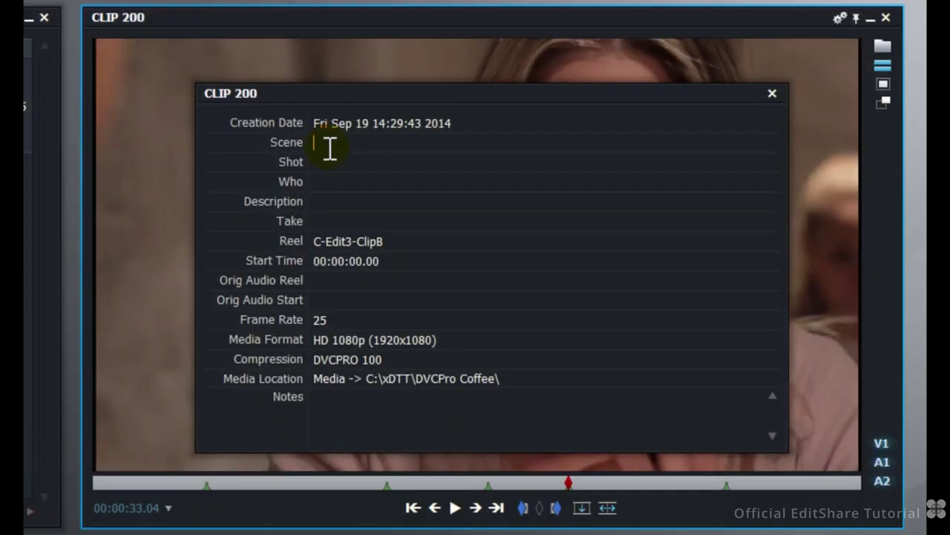
pyautogui.click(627, 95)
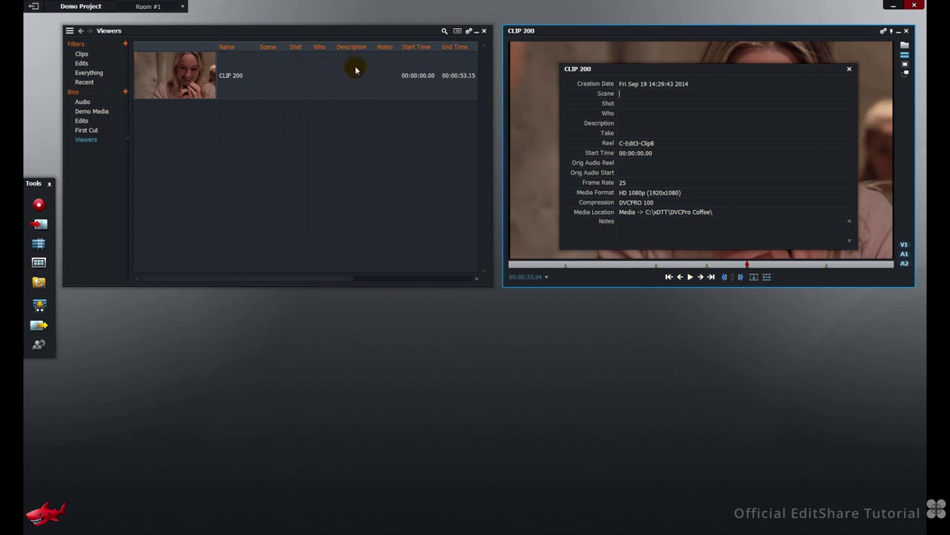
# - Fill in Scene 001, Shot CU and the performer's name in the filecard
pyautogui.click(625, 94)
pyautogui.write('001')
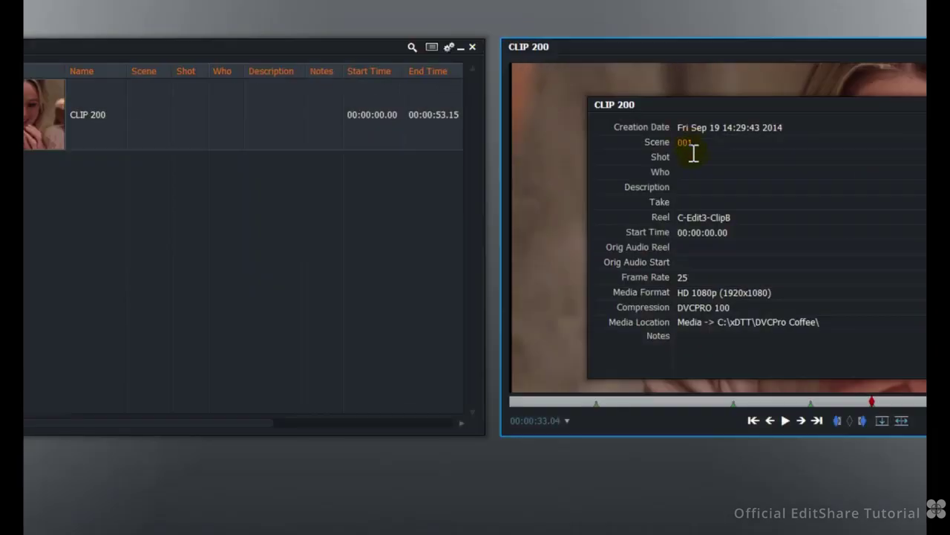
pyautogui.click(693, 155)
pyautogui.write('CU')
pyautogui.click(693, 171)
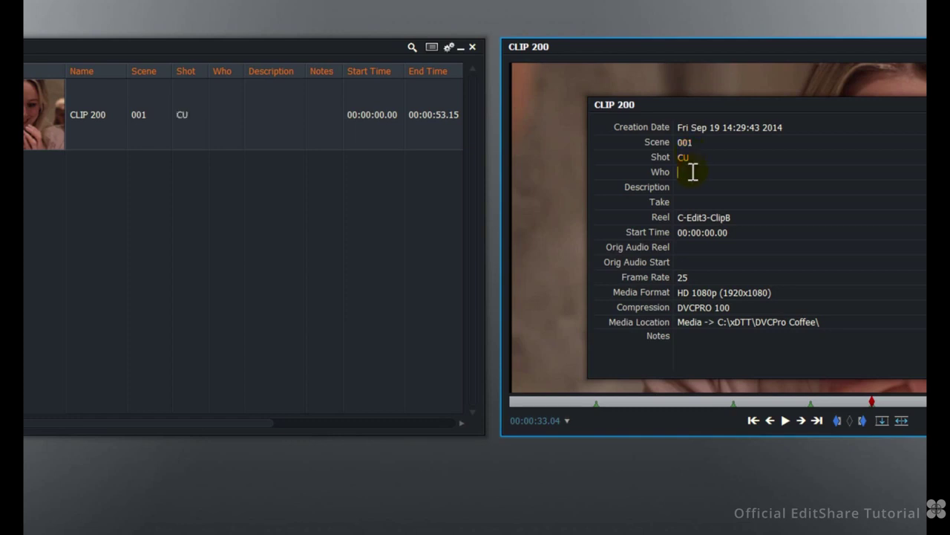
pyautogui.write('Sam')
pyautogui.write('a')
# - Log Description OK, Take 5, Reel 15a and note 'Good take needs CC', then close the filecard
pyautogui.click(689, 187)
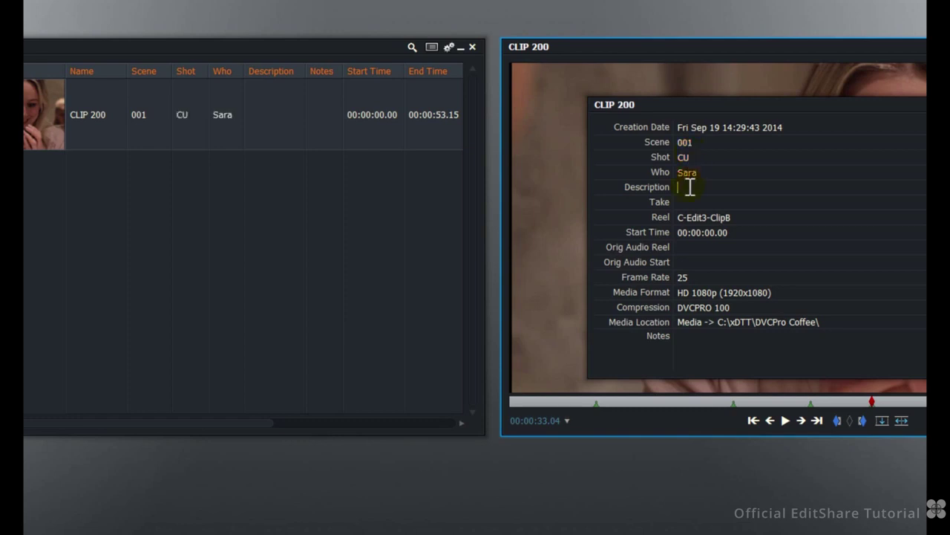
pyautogui.write('OK')
pyautogui.click(689, 201)
pyautogui.write('5')
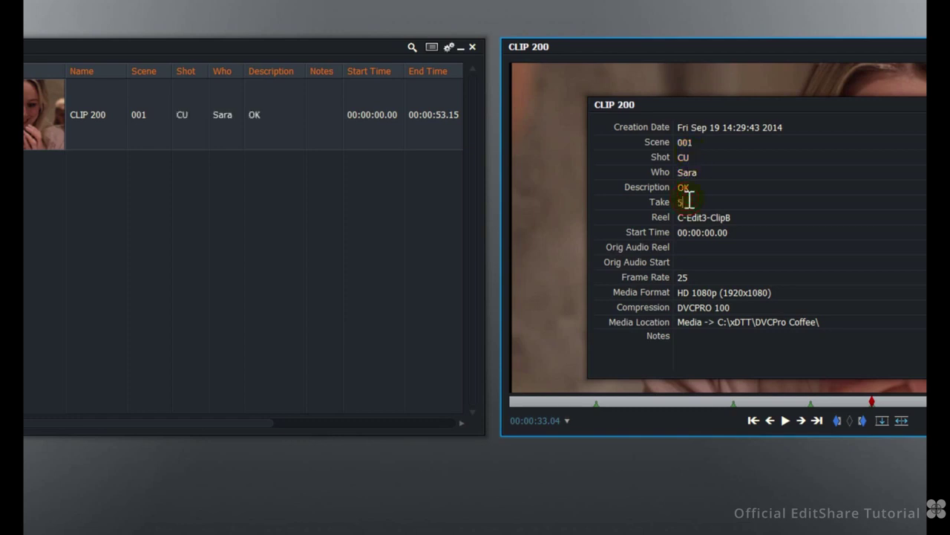
pyautogui.click(694, 215)
pyautogui.write('15a')
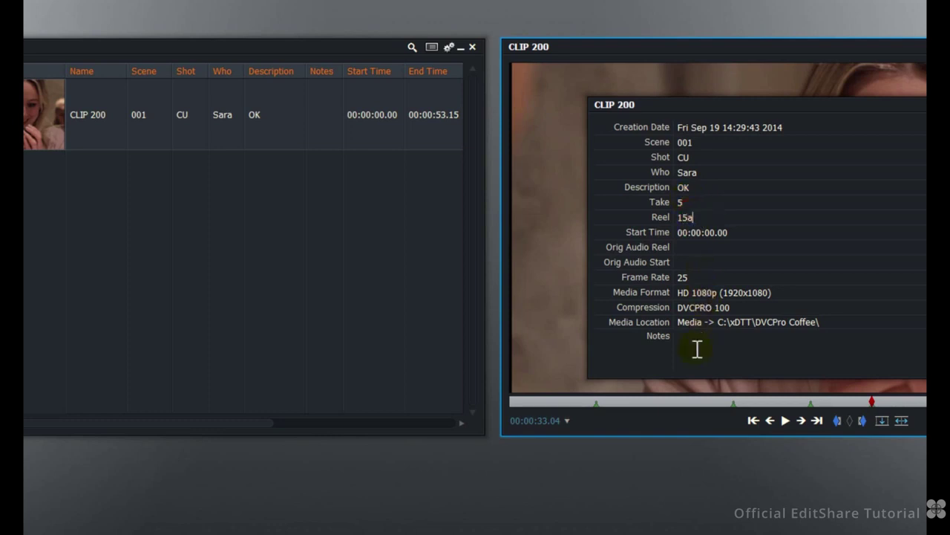
pyautogui.write('Good take needs CC')
pyautogui.click(341, 117)
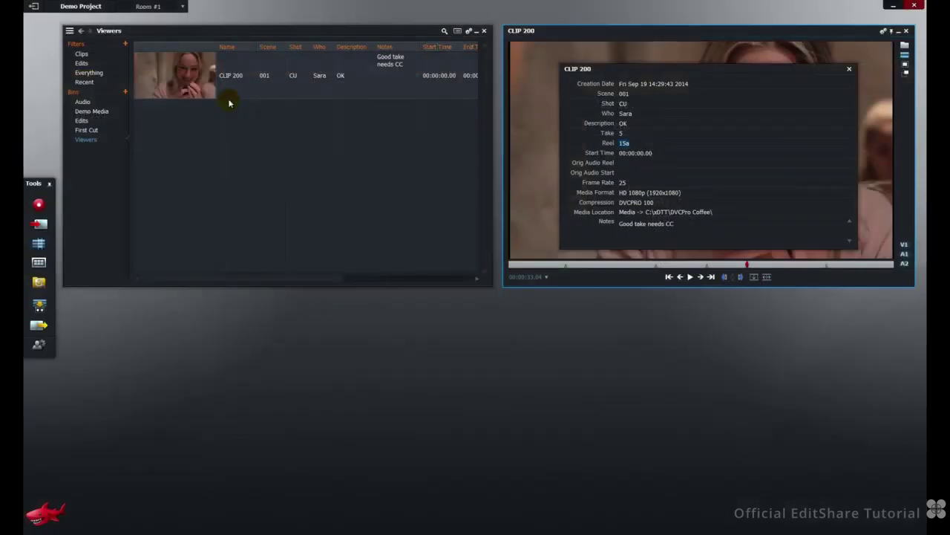
pyautogui.click(850, 70)
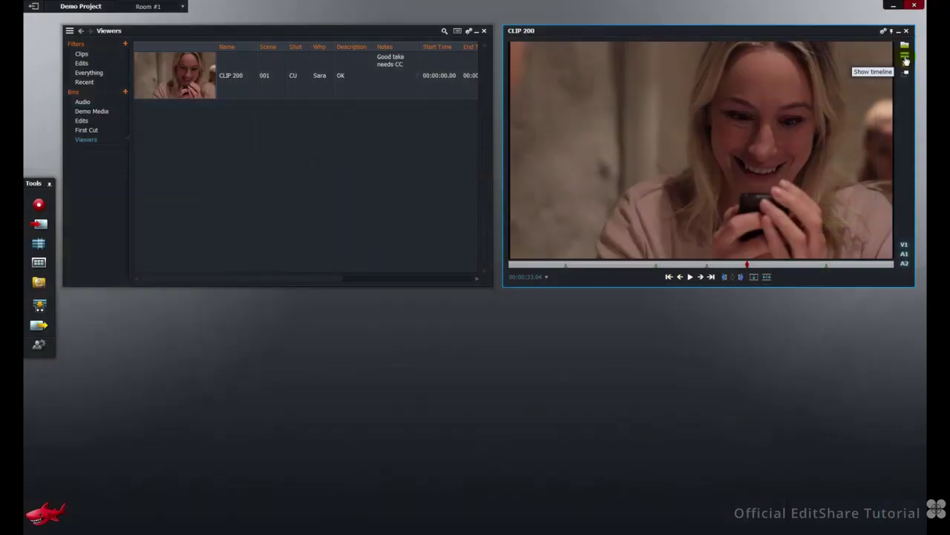
# - Show CLIP 200 in a timeline and toggle its V1 and A1 tracks off and back on
pyautogui.click(906, 61)
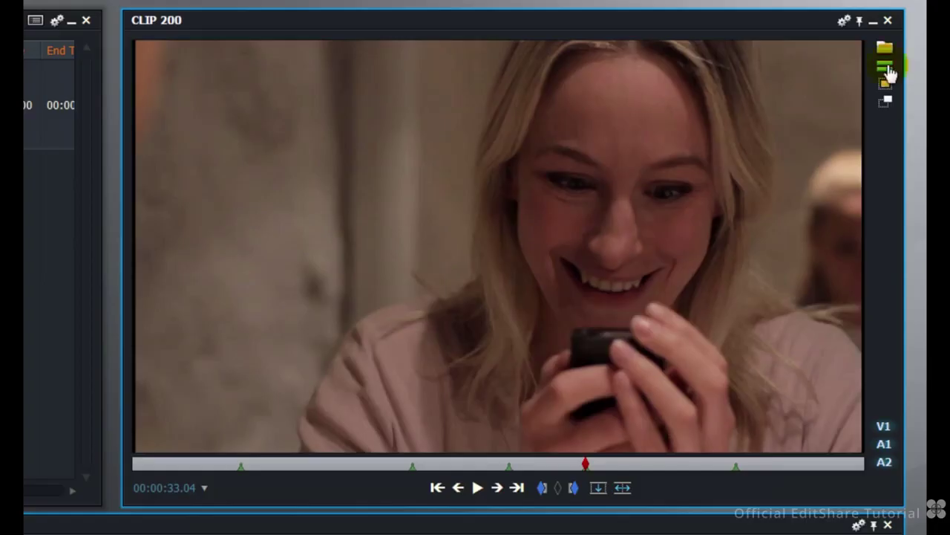
pyautogui.moveTo(881, 429)
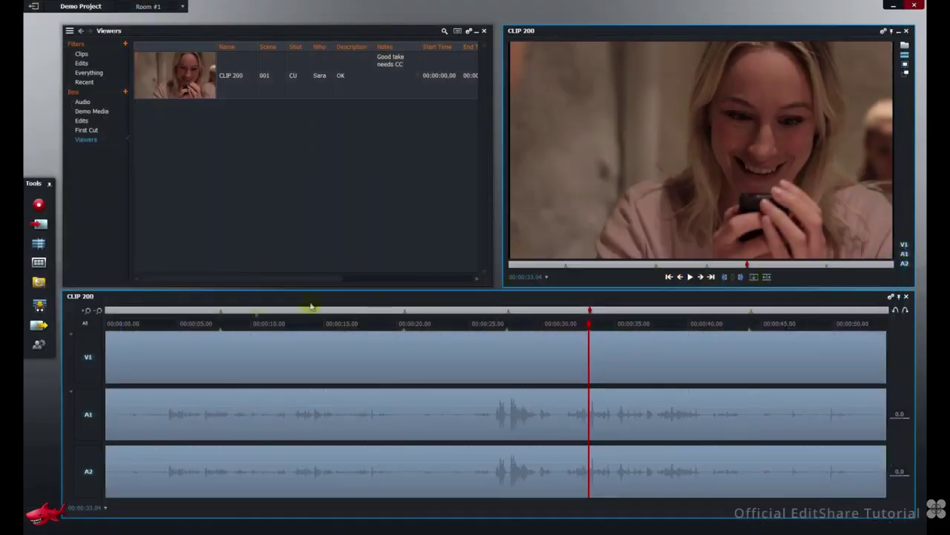
pyautogui.click(96, 354)
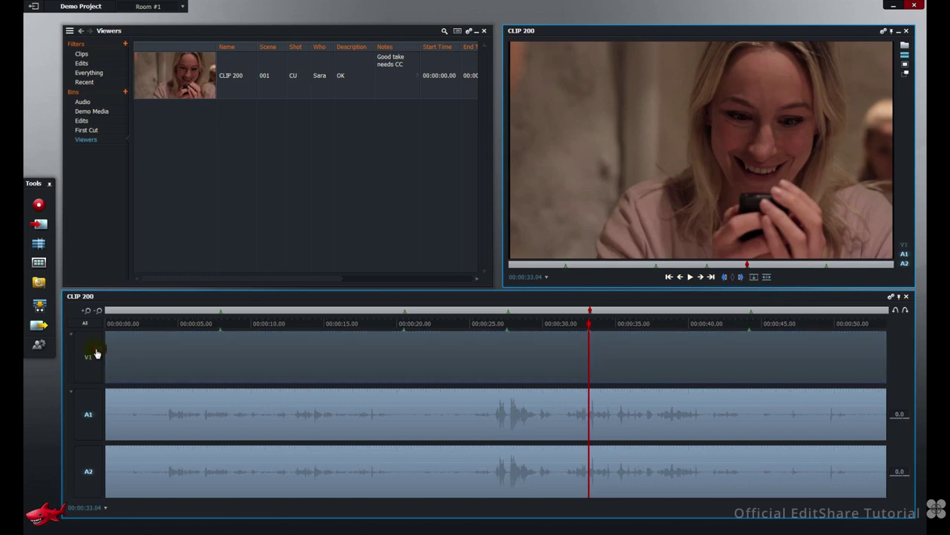
pyautogui.click(88, 415)
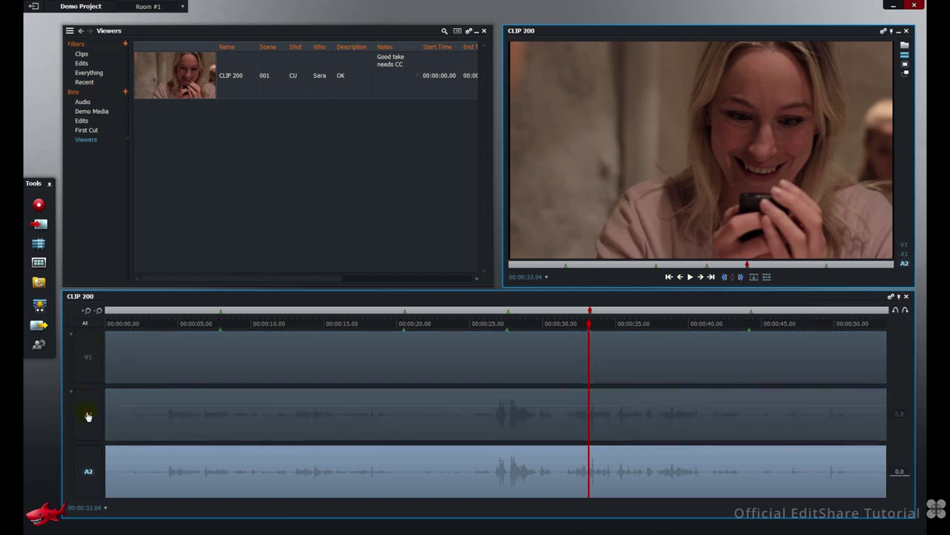
pyautogui.click(87, 415)
pyautogui.click(88, 356)
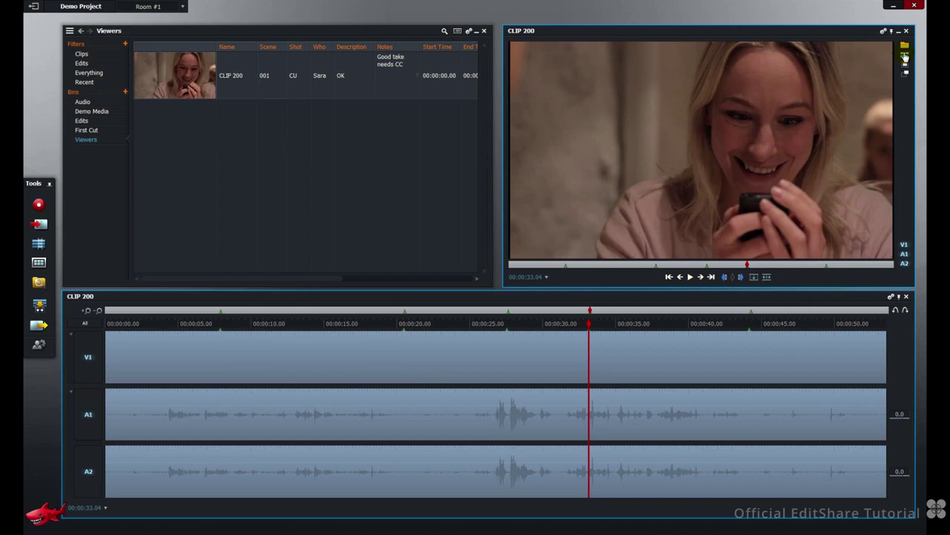
# - Apply a Colour (Presets) effect to CLIP 200's V1 track, raising saturation to 16%
pyautogui.click(416, 347)
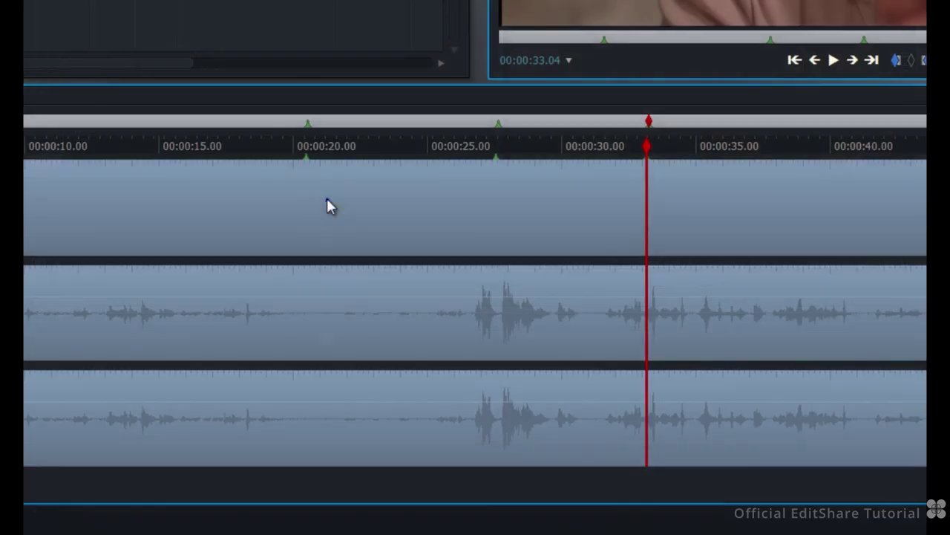
pyautogui.rightClick(329, 206)
pyautogui.moveTo(355, 244)
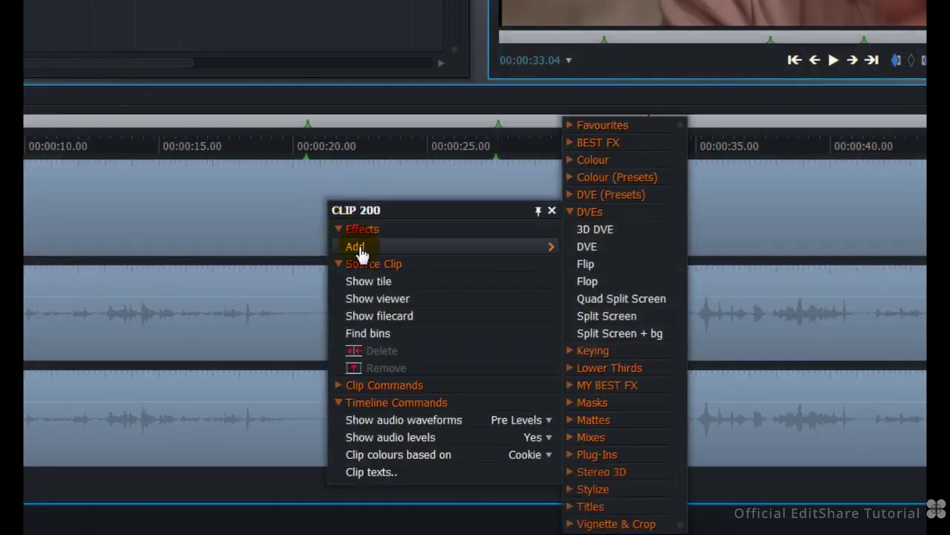
pyautogui.click(594, 182)
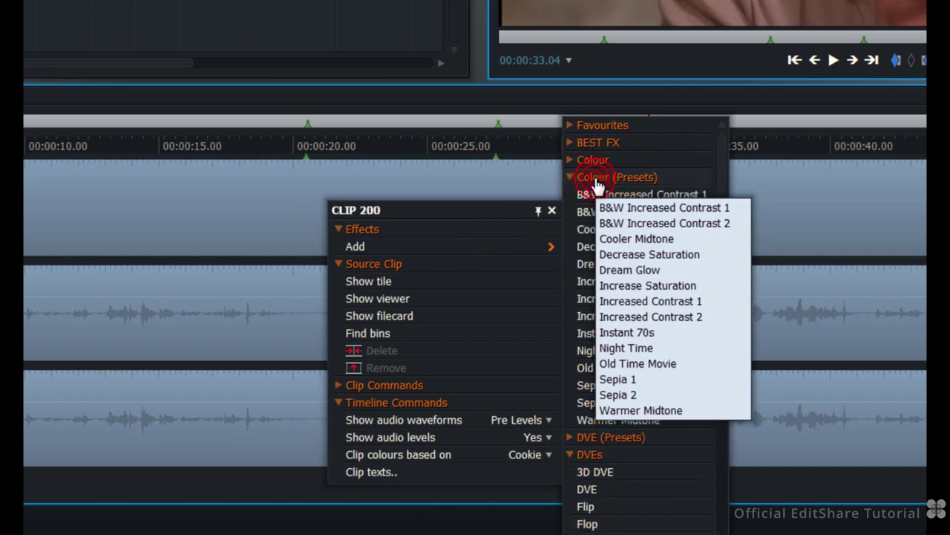
pyautogui.click(629, 282)
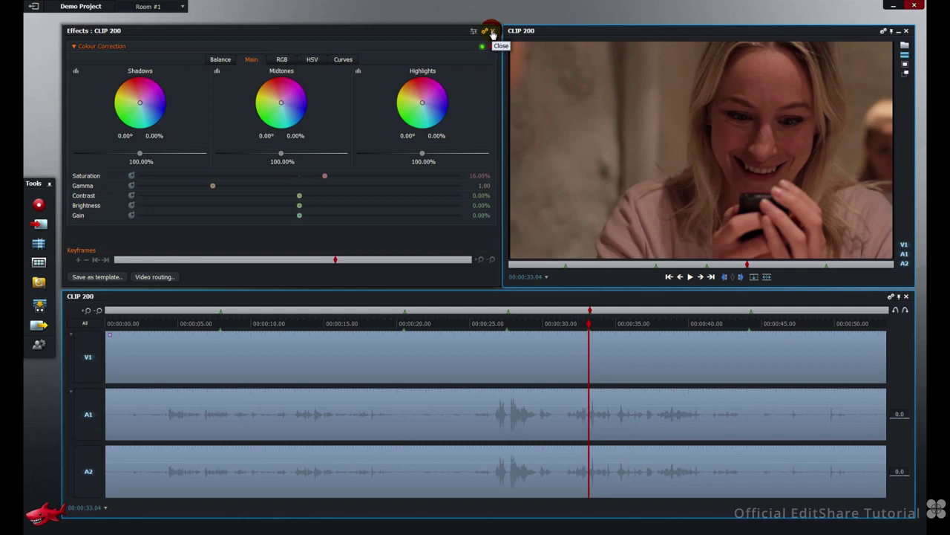
pyautogui.click(492, 34)
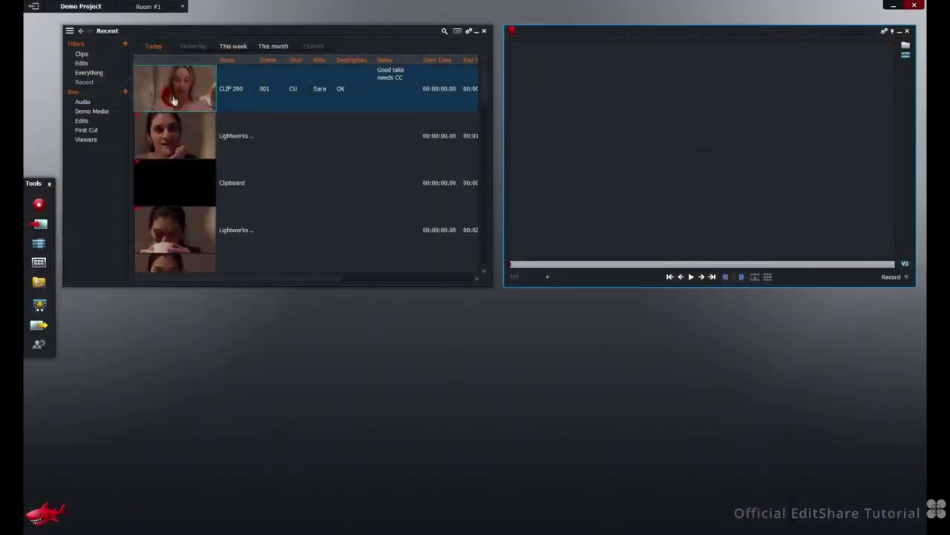
# - Switch the Recent bin to tile view and drag CLIP 200 into the empty viewer
pyautogui.moveTo(170, 99)
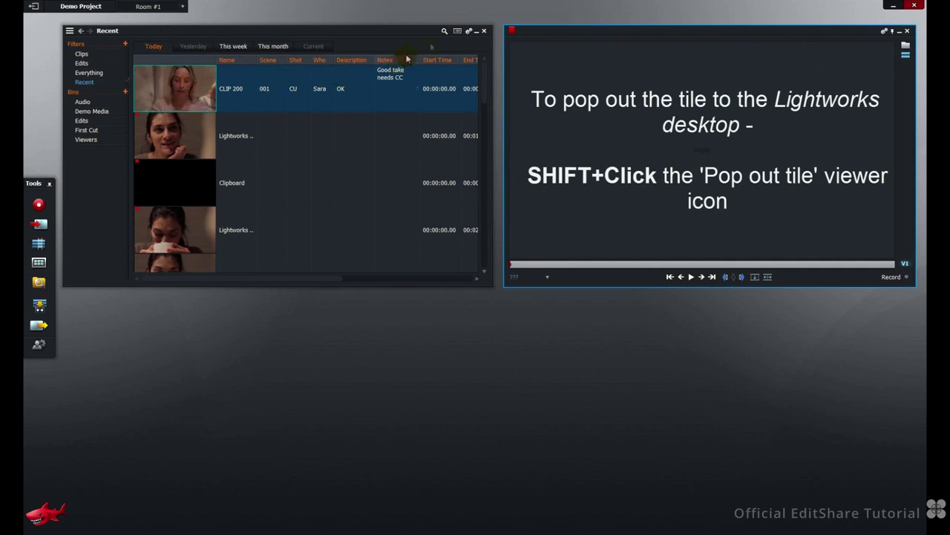
pyautogui.click(457, 30)
pyautogui.moveTo(167, 74); pyautogui.dragTo(659, 122)
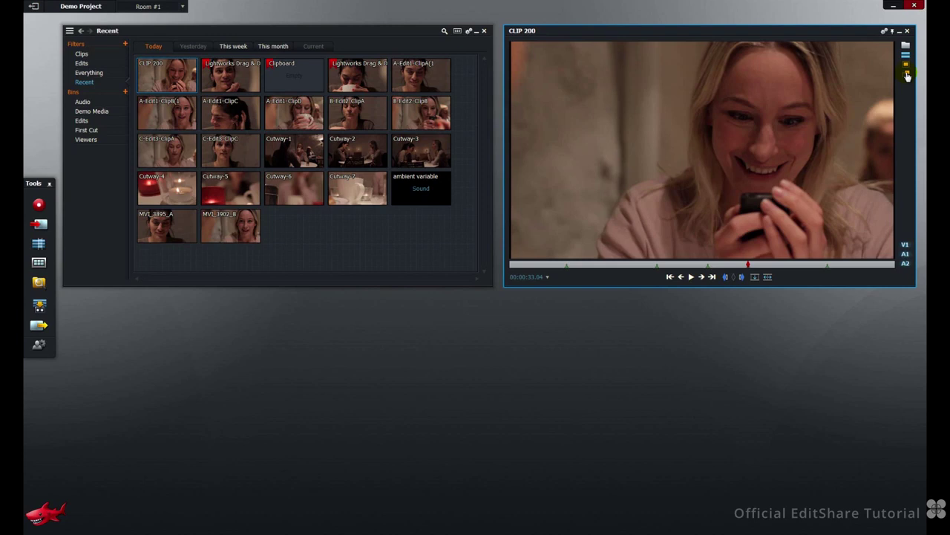
pyautogui.click(907, 75)
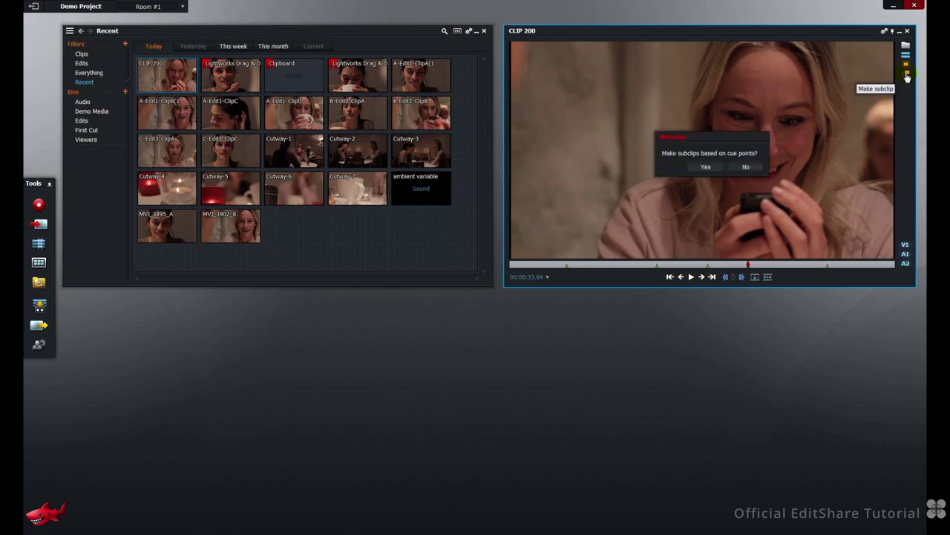
pyautogui.click(707, 167)
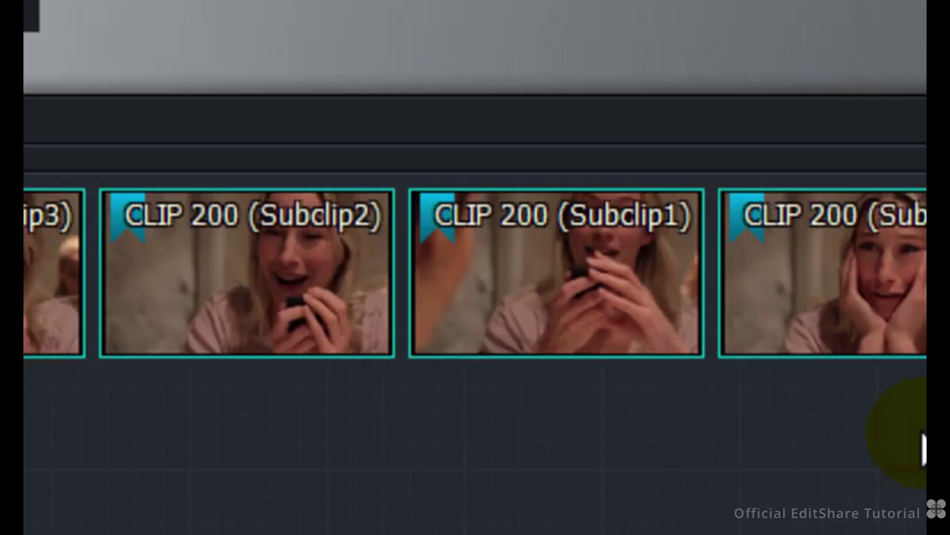
pyautogui.click(561, 99)
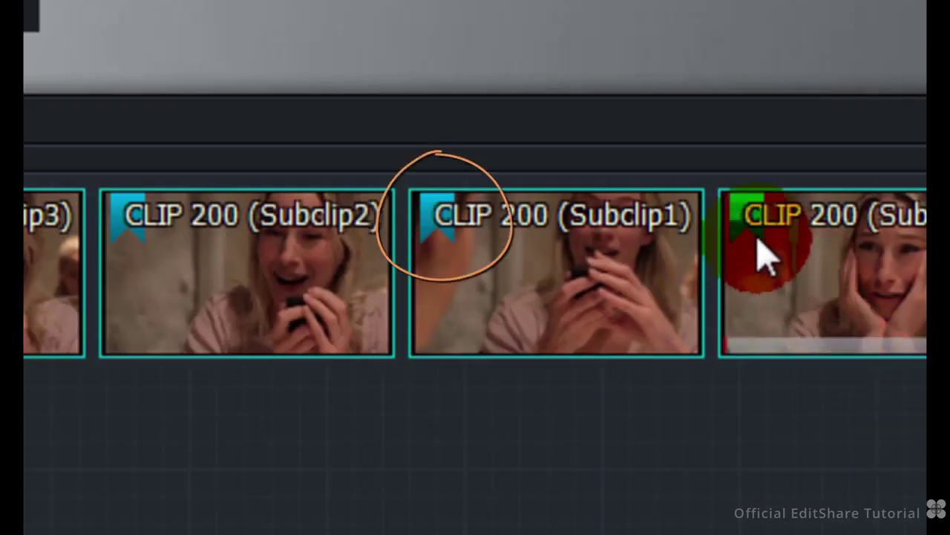
pyautogui.click(471, 255)
pyautogui.doubleClick(435, 250)
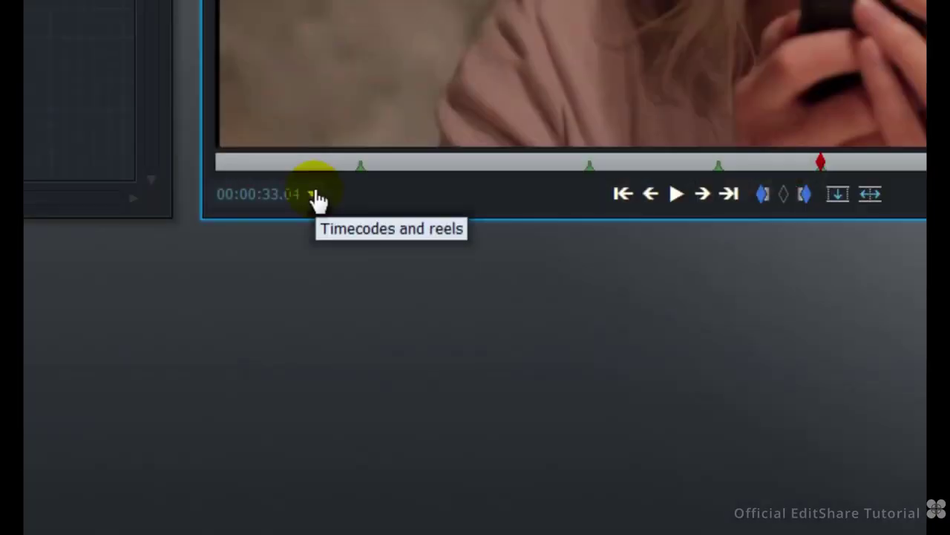
# - Set CLIP 200's timecode labels to show 24 frame medium timecode and Marked duration
pyautogui.click(316, 197)
pyautogui.moveTo(318, 237); pyautogui.dragTo(186, 103)
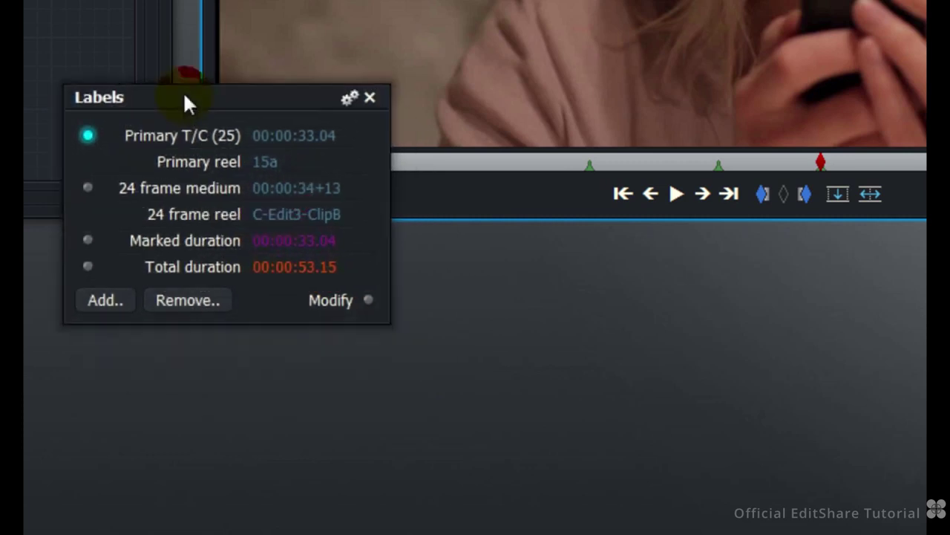
pyautogui.click(90, 189)
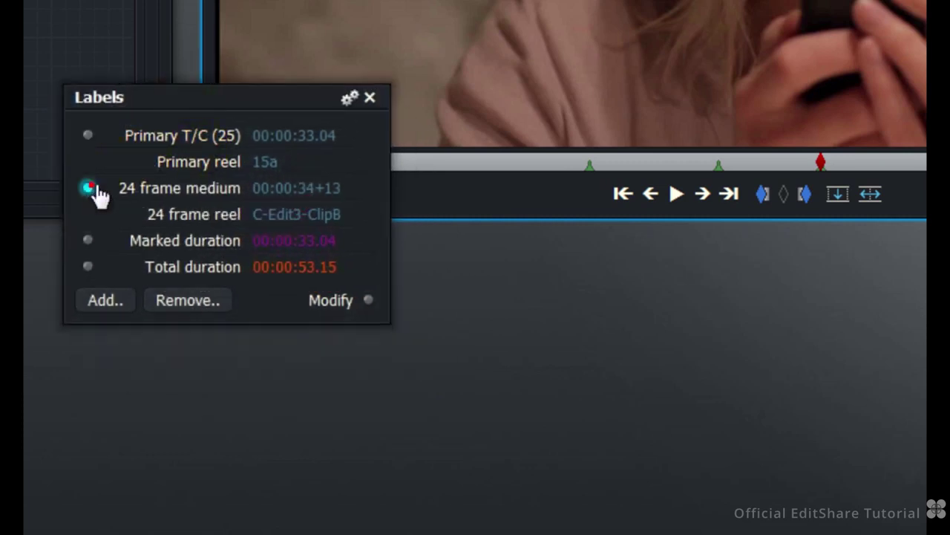
pyautogui.click(88, 240)
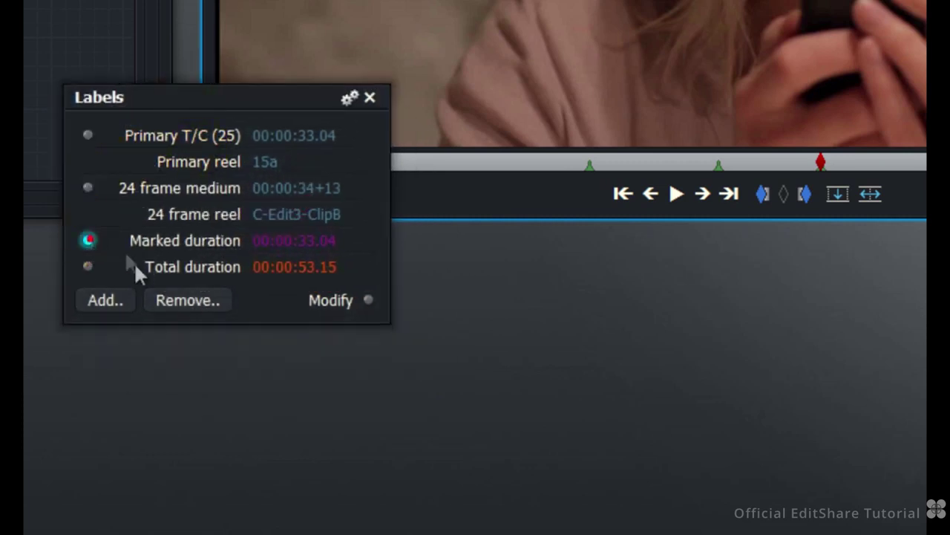
# - Switch the readout to Total duration and jump backward and forward through CLIP 200's cue points
pyautogui.click(88, 266)
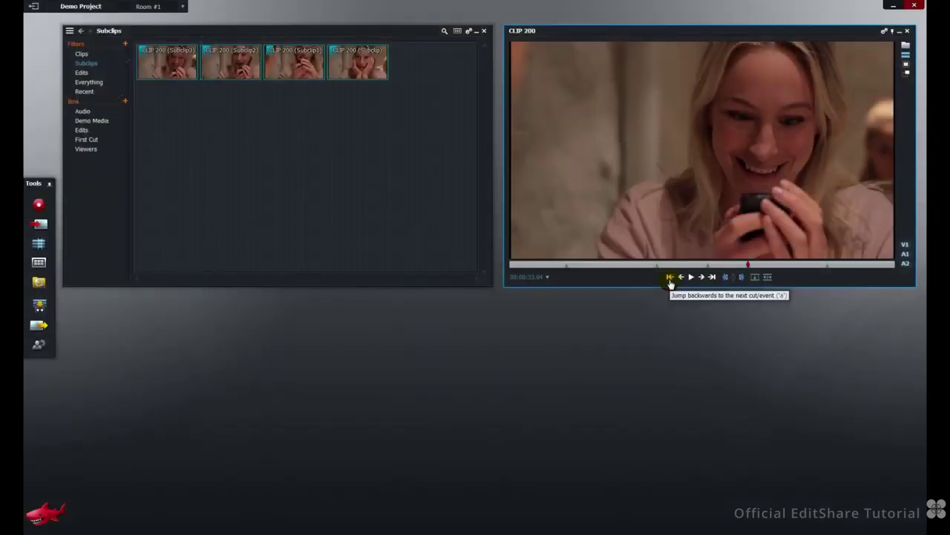
pyautogui.click(670, 281)
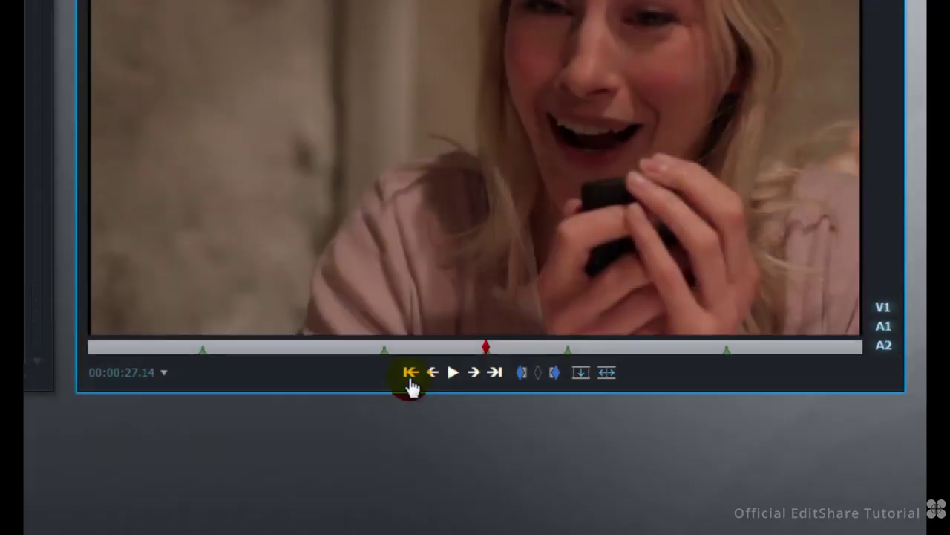
pyautogui.click(671, 281)
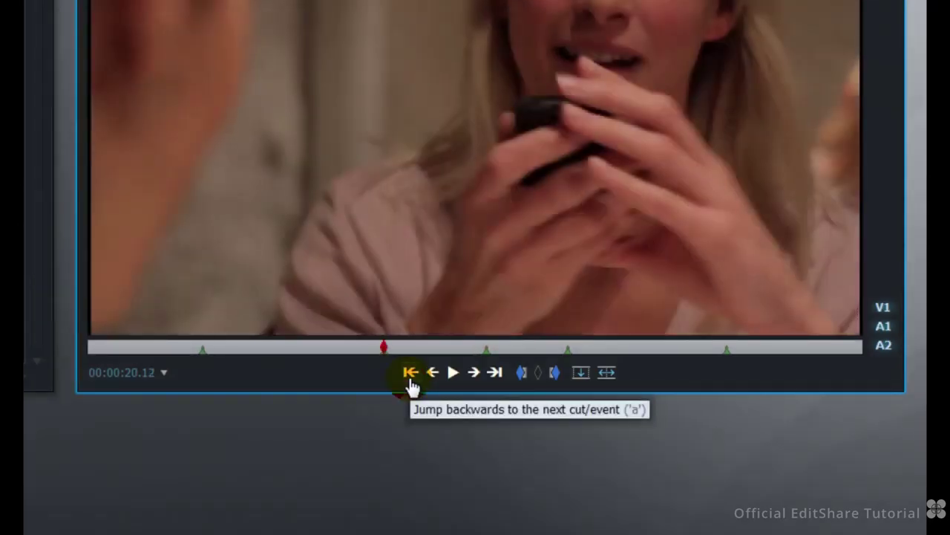
pyautogui.click(411, 372)
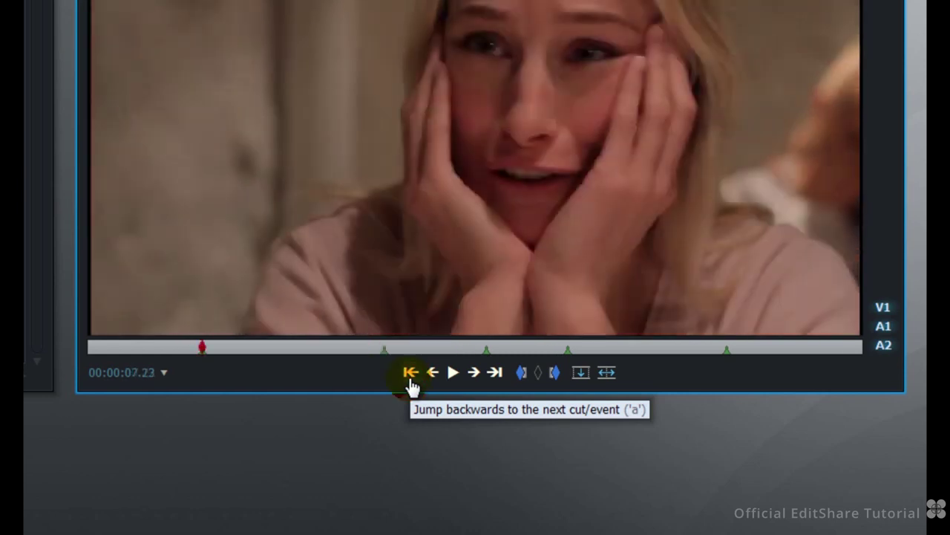
pyautogui.click(410, 375)
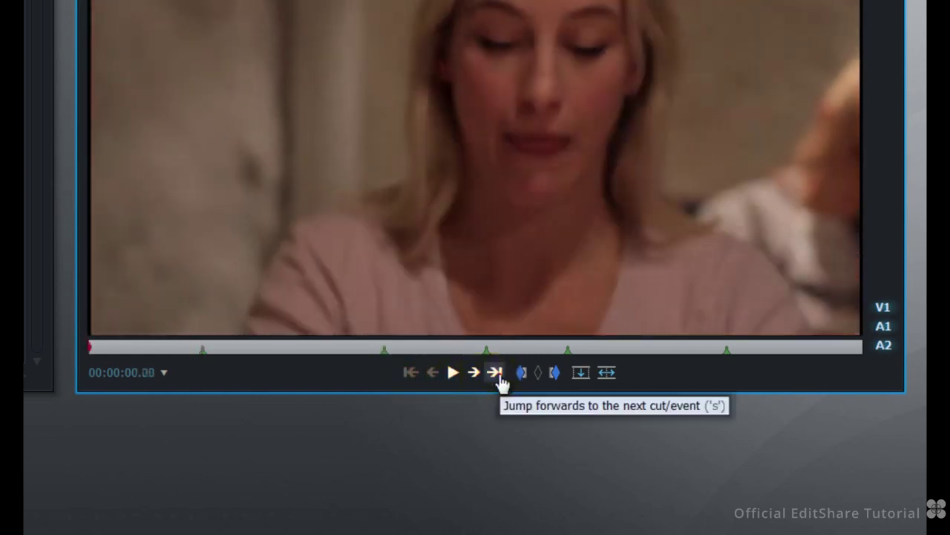
pyautogui.click(497, 379)
pyautogui.click(497, 378)
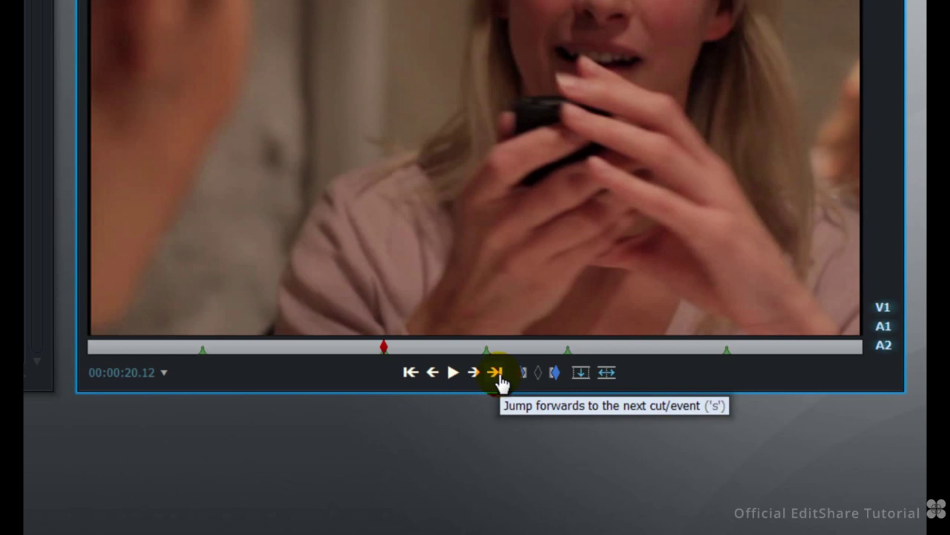
pyautogui.click(498, 379)
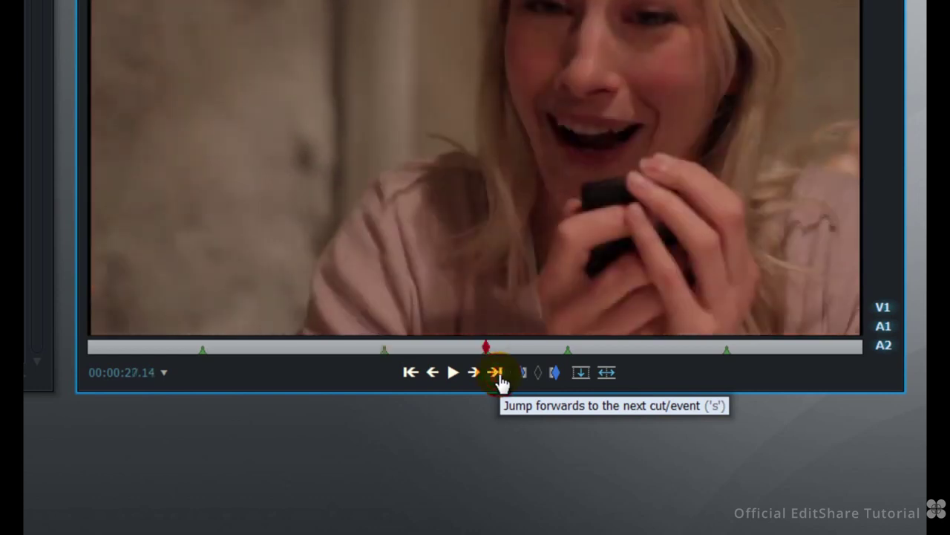
pyautogui.click(498, 379)
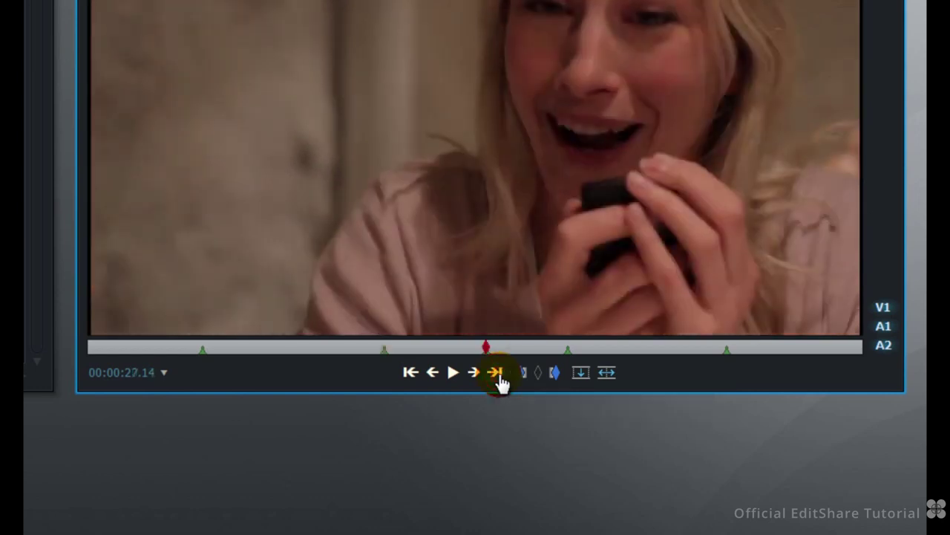
# - Nudge CLIP 200 back four frames and forward one frame
pyautogui.click(434, 380)
pyautogui.click(434, 380)
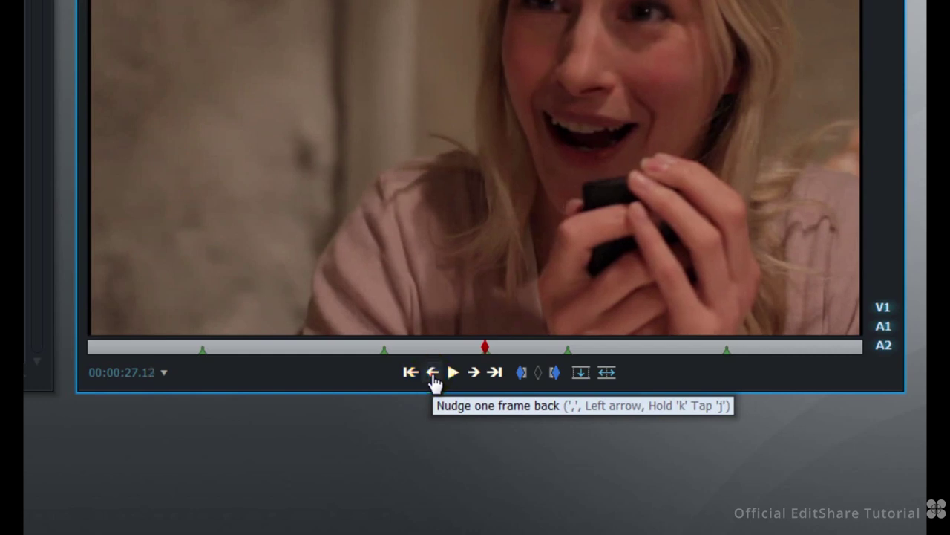
pyautogui.click(434, 380)
pyautogui.click(434, 380)
pyautogui.click(435, 380)
pyautogui.click(435, 380)
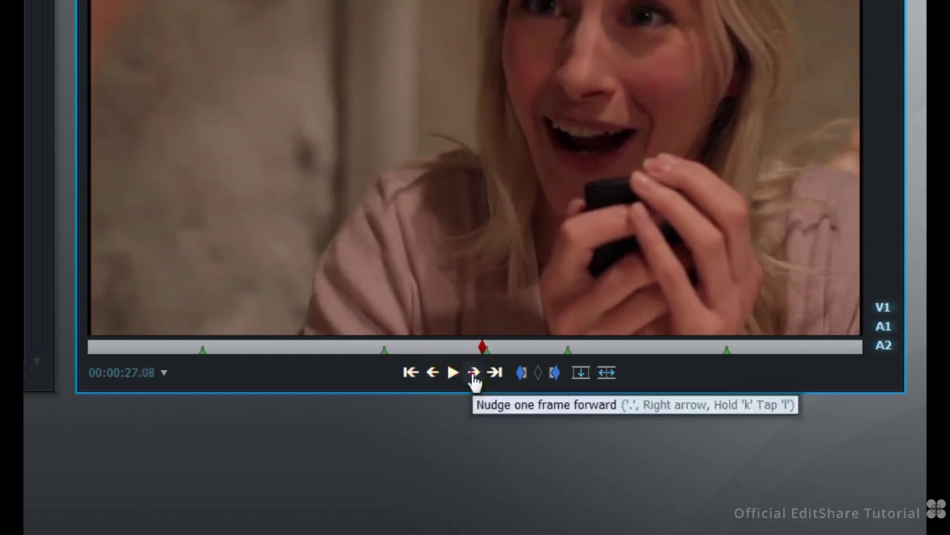
pyautogui.click(474, 379)
pyautogui.click(474, 379)
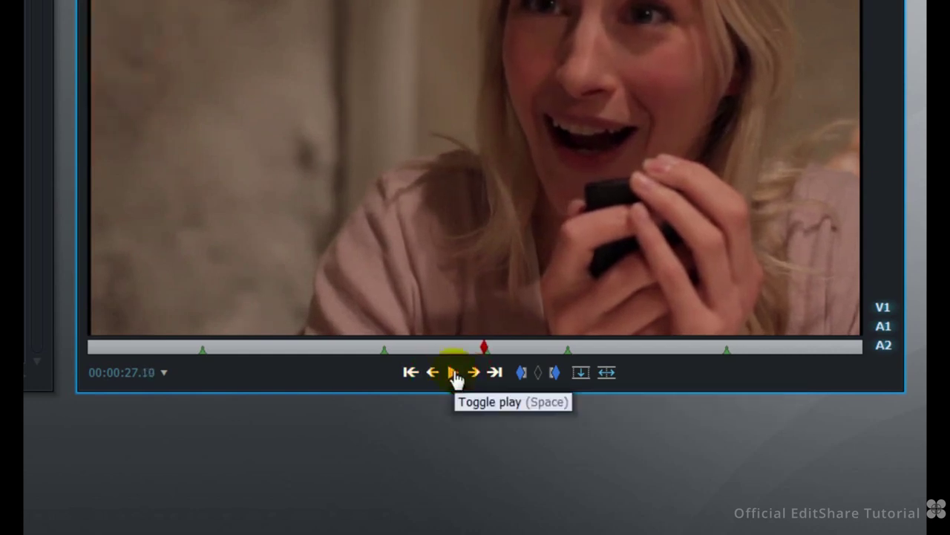
# - Play CLIP 200 forward, in reverse, then forward again, stopping after each
pyautogui.click(455, 373)
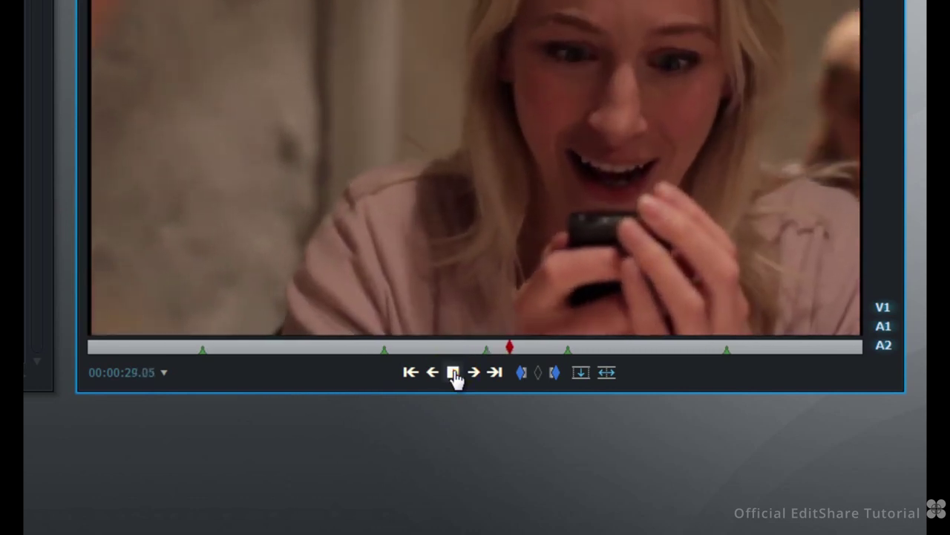
pyautogui.click(455, 374)
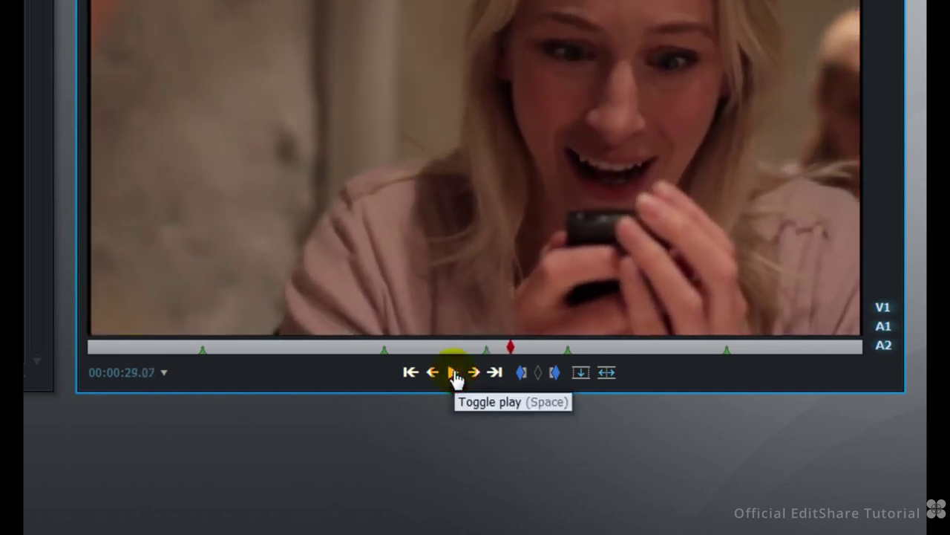
pyautogui.rightClick(455, 374)
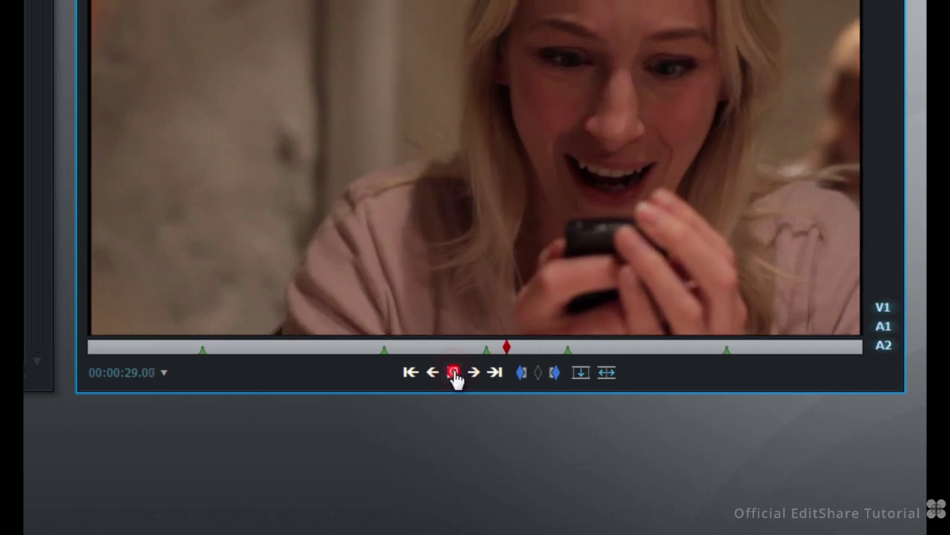
pyautogui.click(454, 373)
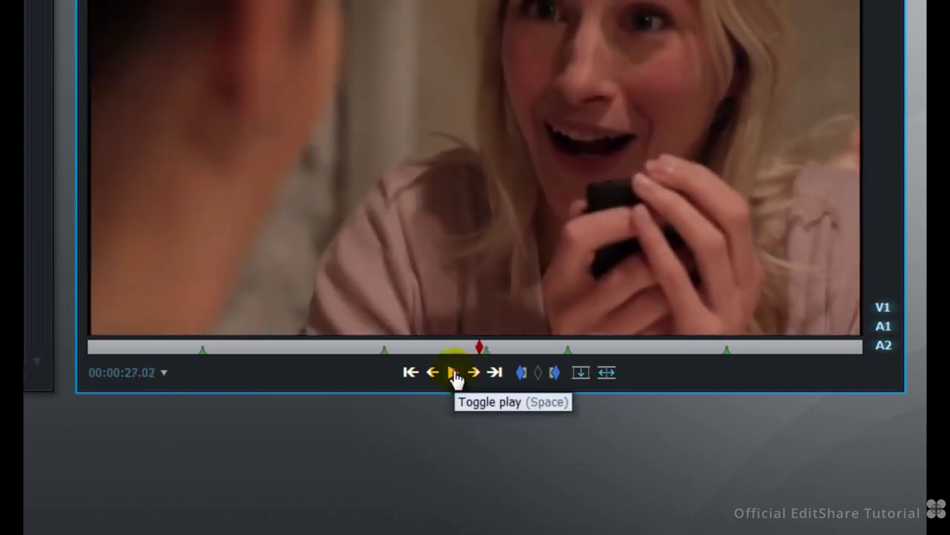
pyautogui.click(455, 373)
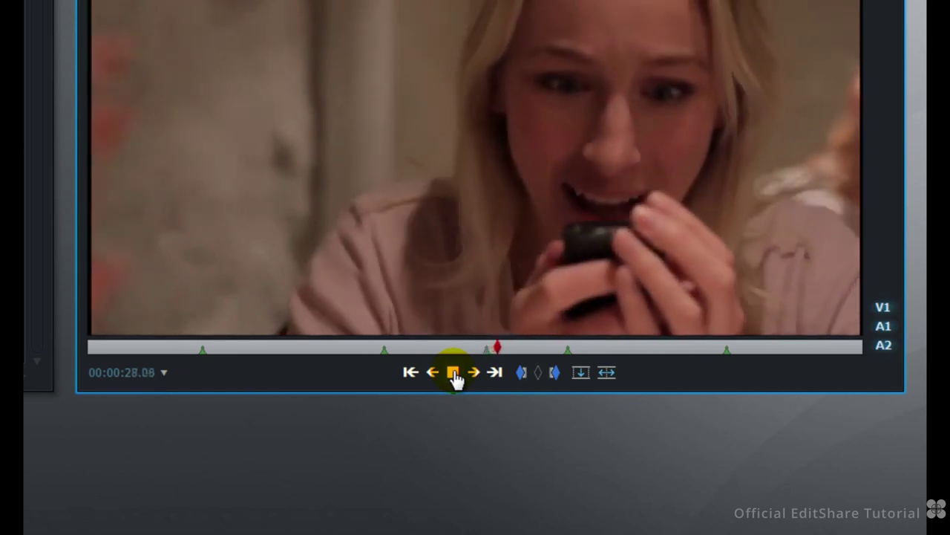
pyautogui.click(454, 374)
# - Mark an in point and an out point at 00:00:37.19, then clear both marks
pyautogui.click(522, 372)
pyautogui.moveTo(530, 346); pyautogui.dragTo(633, 349)
pyautogui.click(553, 374)
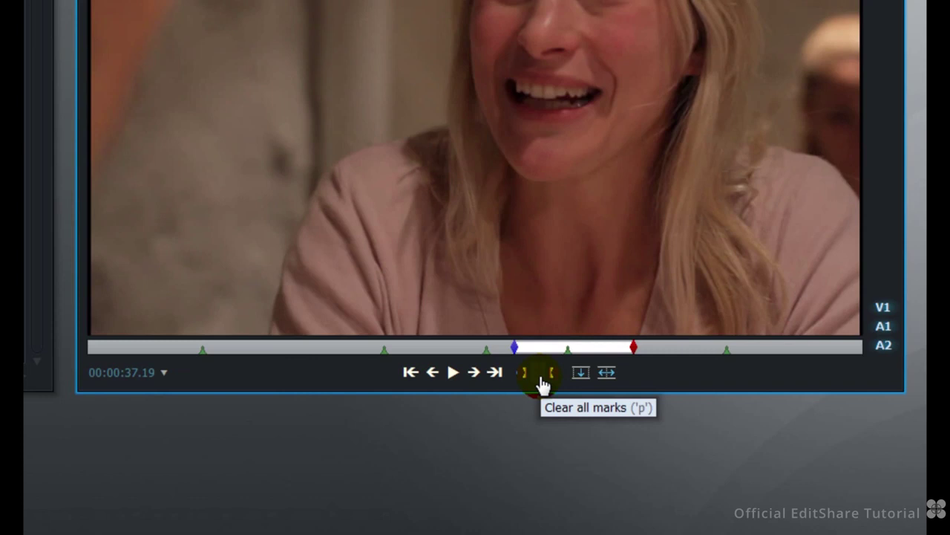
pyautogui.click(541, 377)
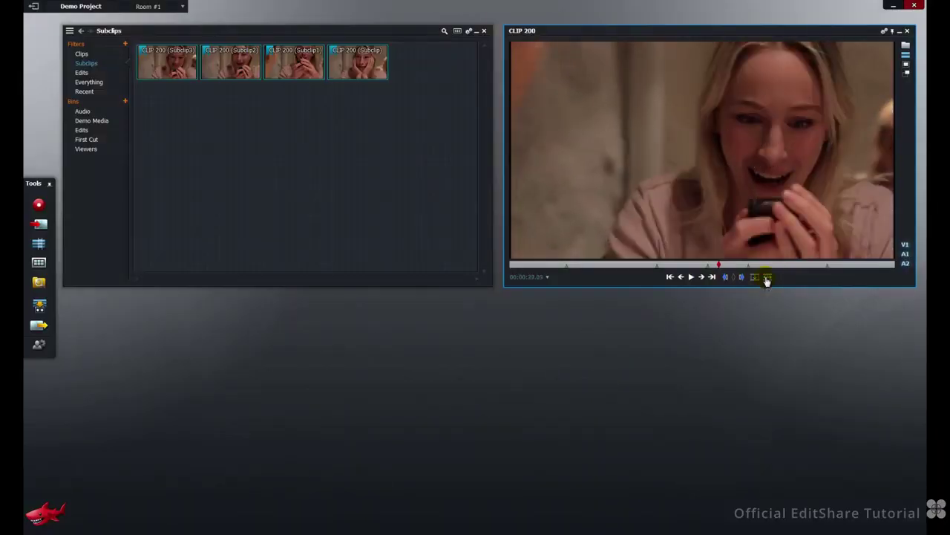
pyautogui.click(767, 277)
pyautogui.write('15')
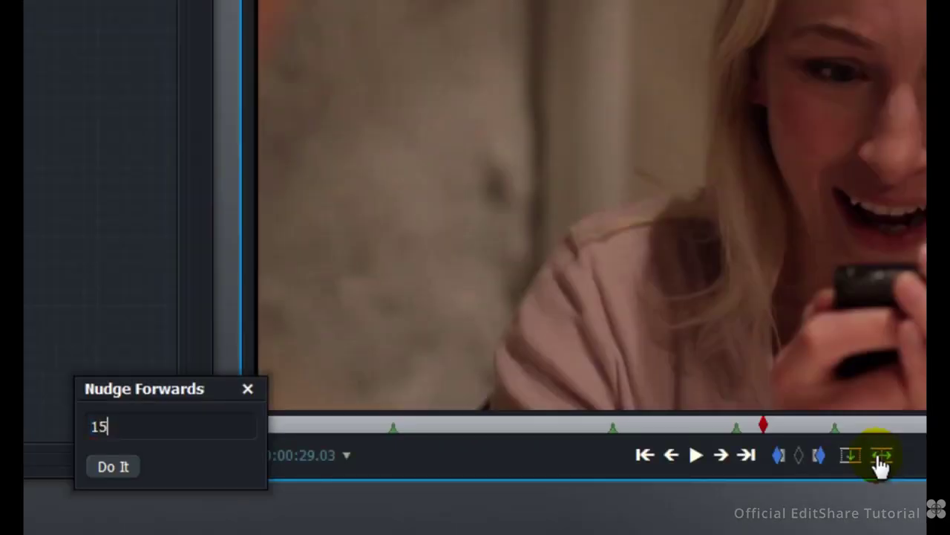
pyautogui.click(115, 464)
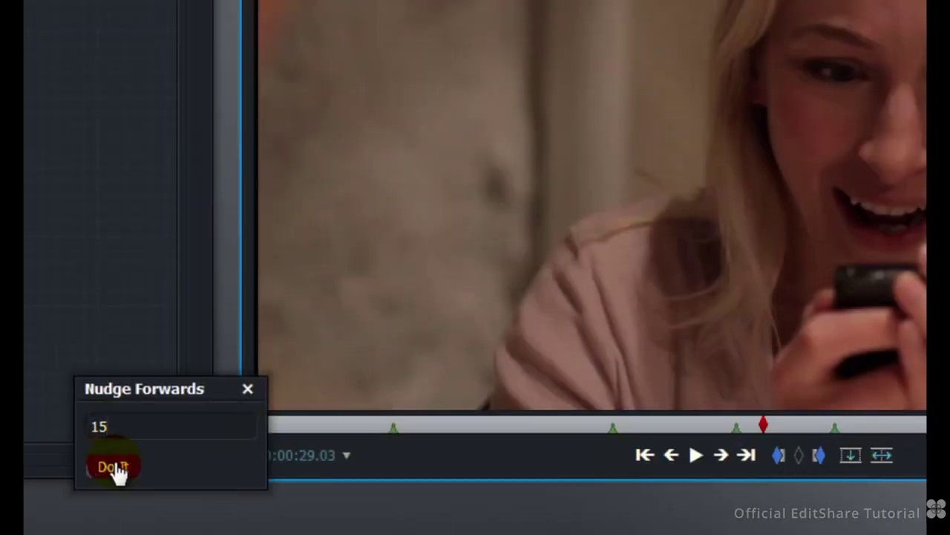
pyautogui.press(',')
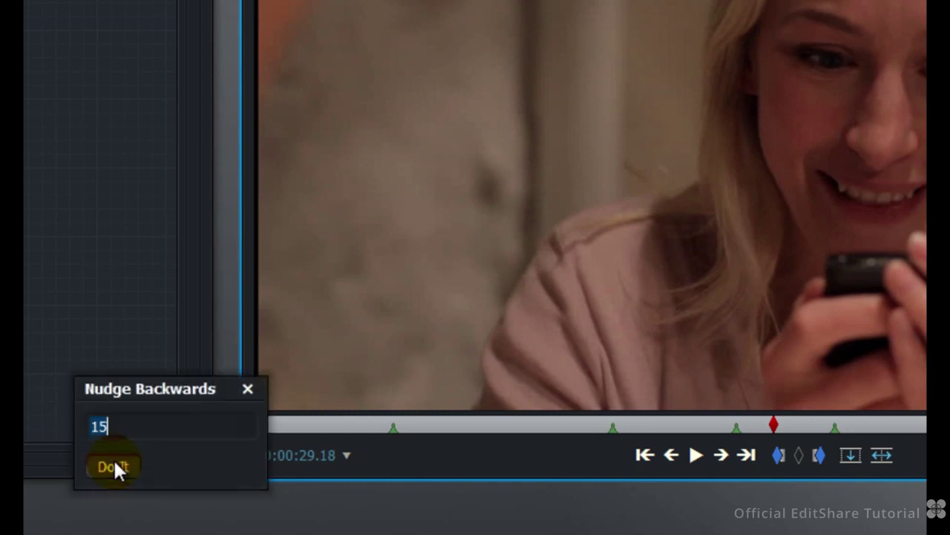
pyautogui.click(115, 468)
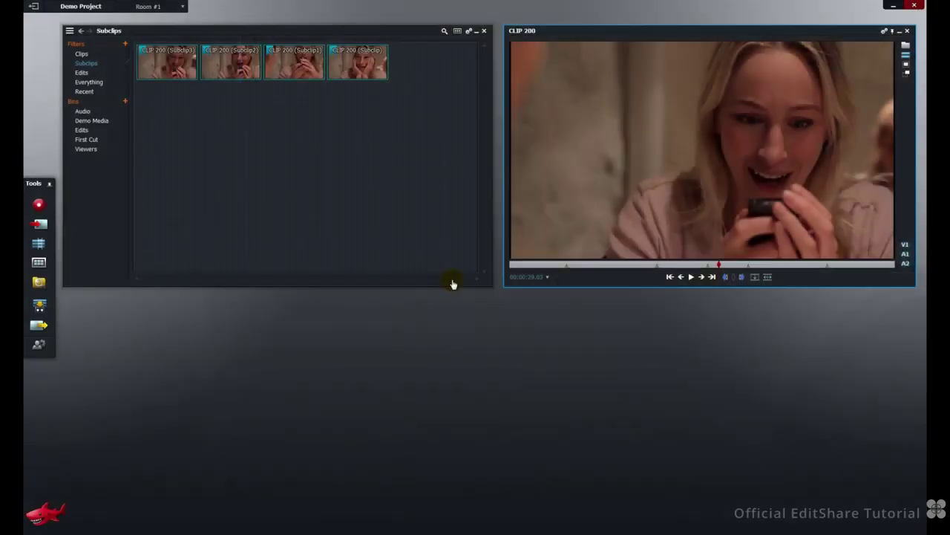
pyautogui.moveTo(903, 160)
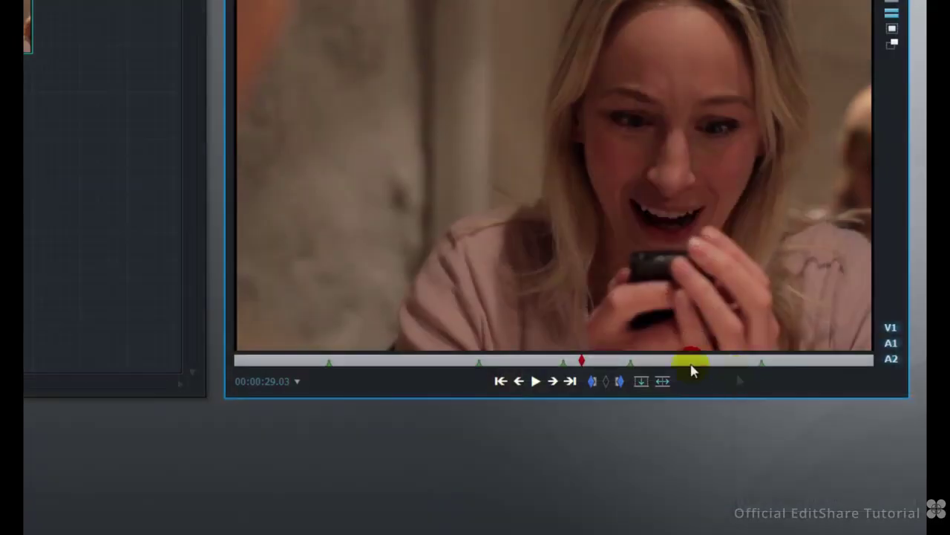
pyautogui.moveTo(407, 390)
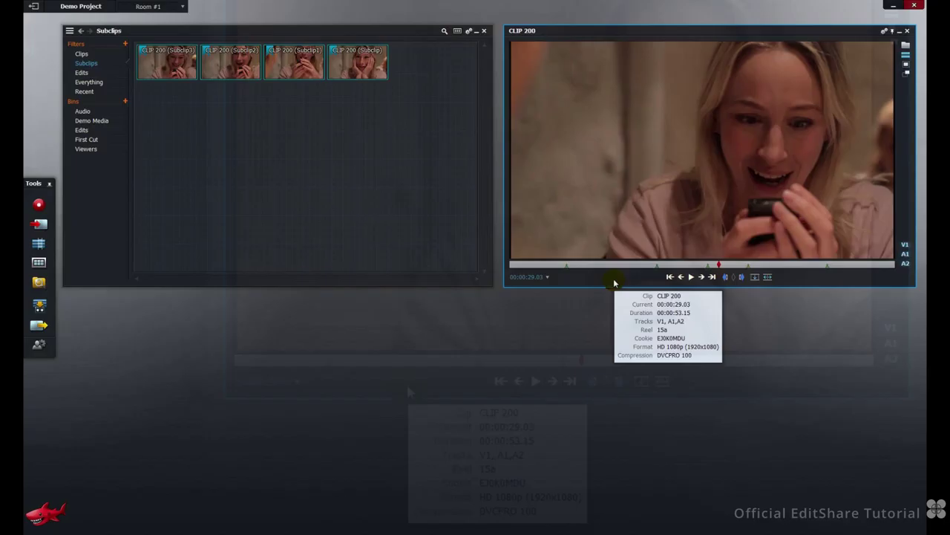